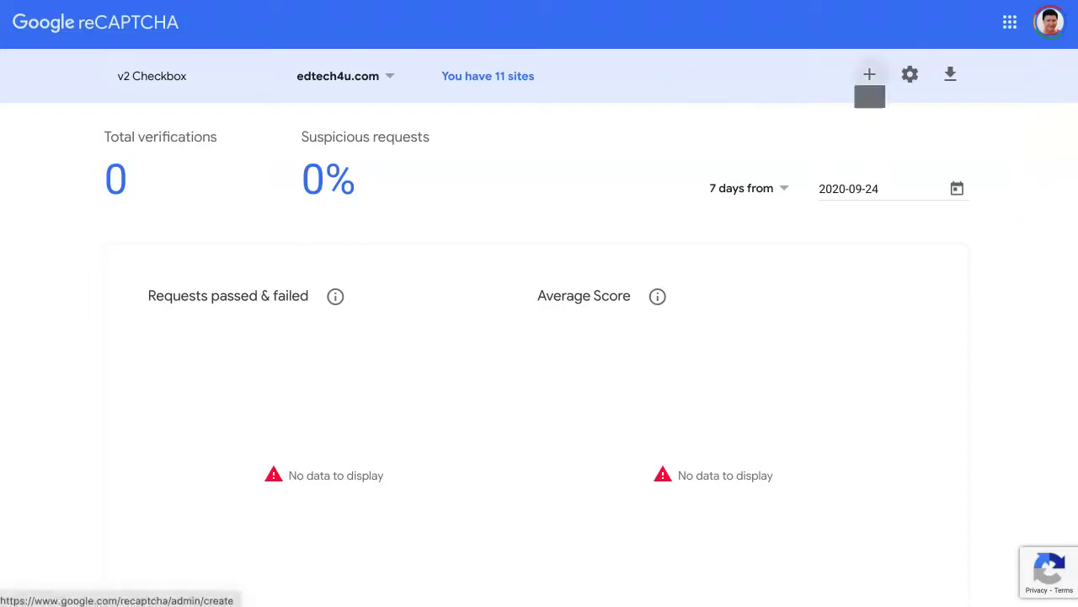
# Start registering a new reCAPTCHA site labelled IT4ALL and choose reCAPTCHA v2 with the "I'm not a robot" Checkbox
pyautogui.click(870, 74)
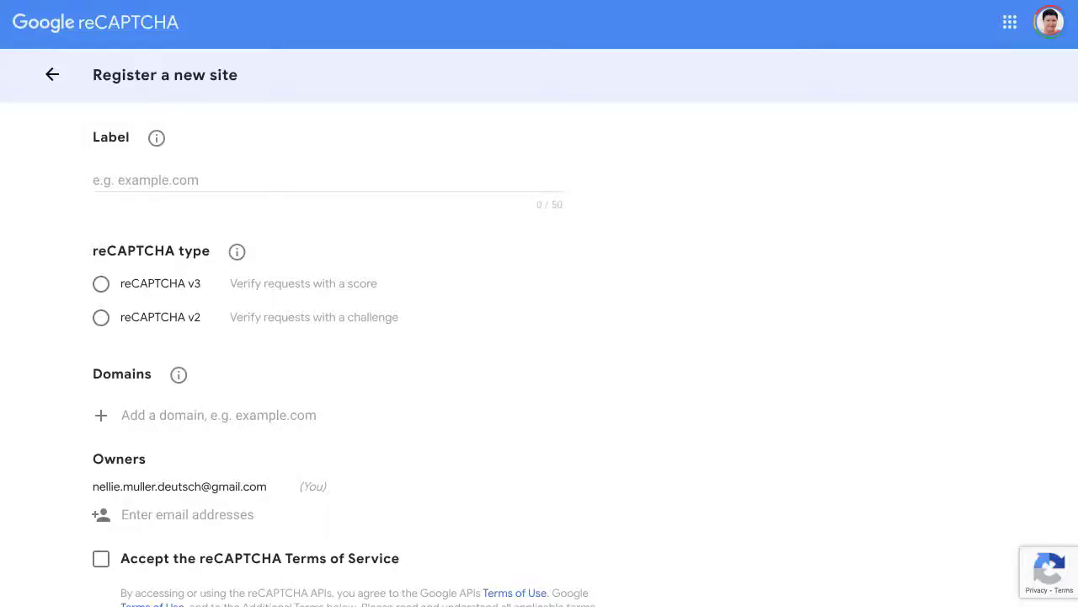
pyautogui.scroll(-1, 539, 331)
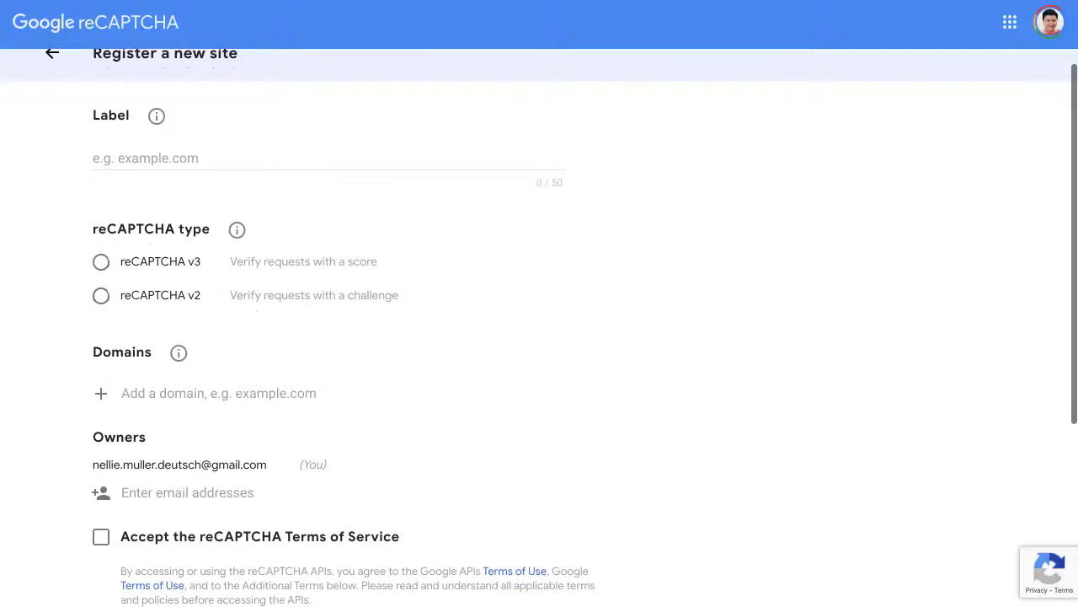
pyautogui.scroll(1, 539, 330)
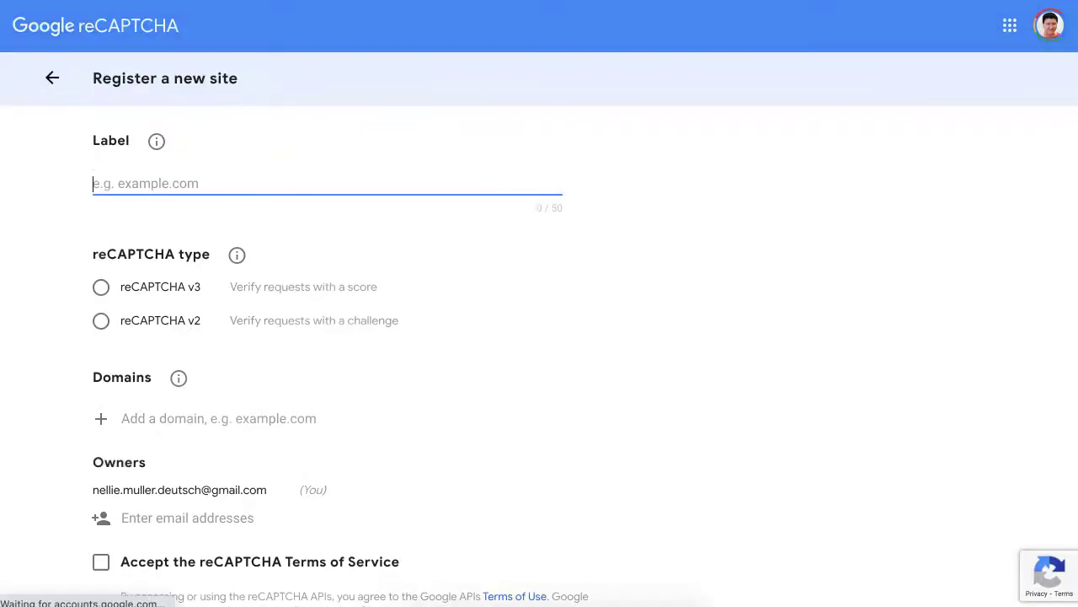
pyautogui.write('I')
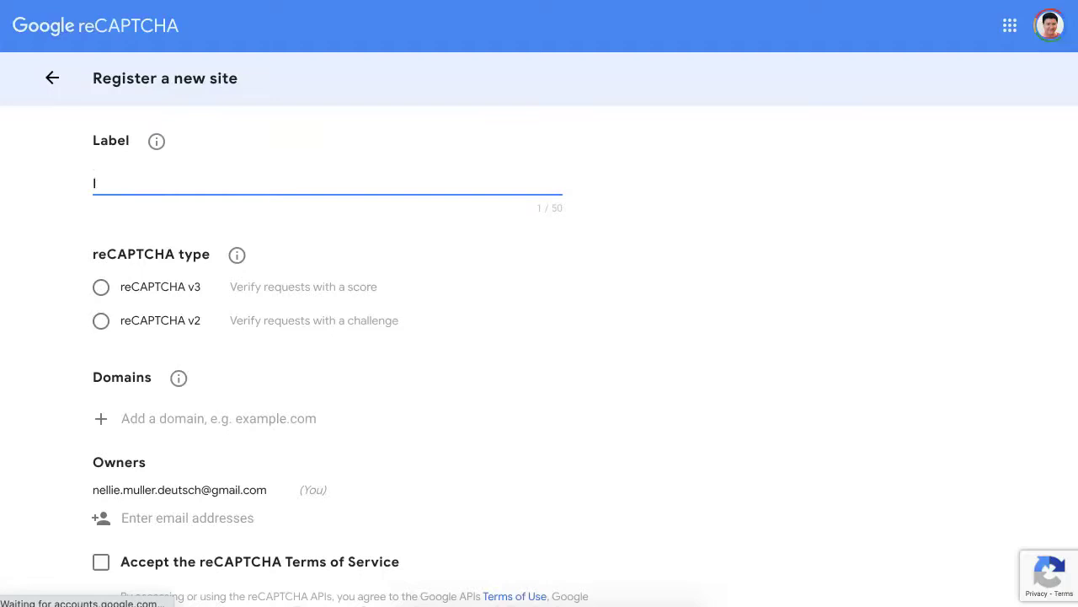
pyautogui.write('T4ALL')
pyautogui.scroll(-1, 539, 337)
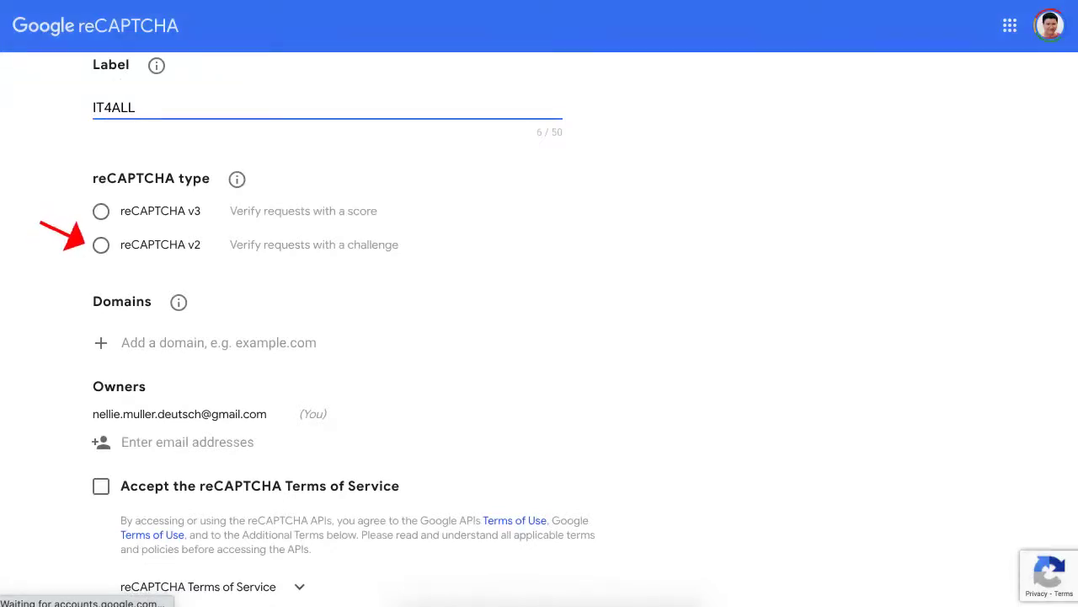
pyautogui.click(101, 245)
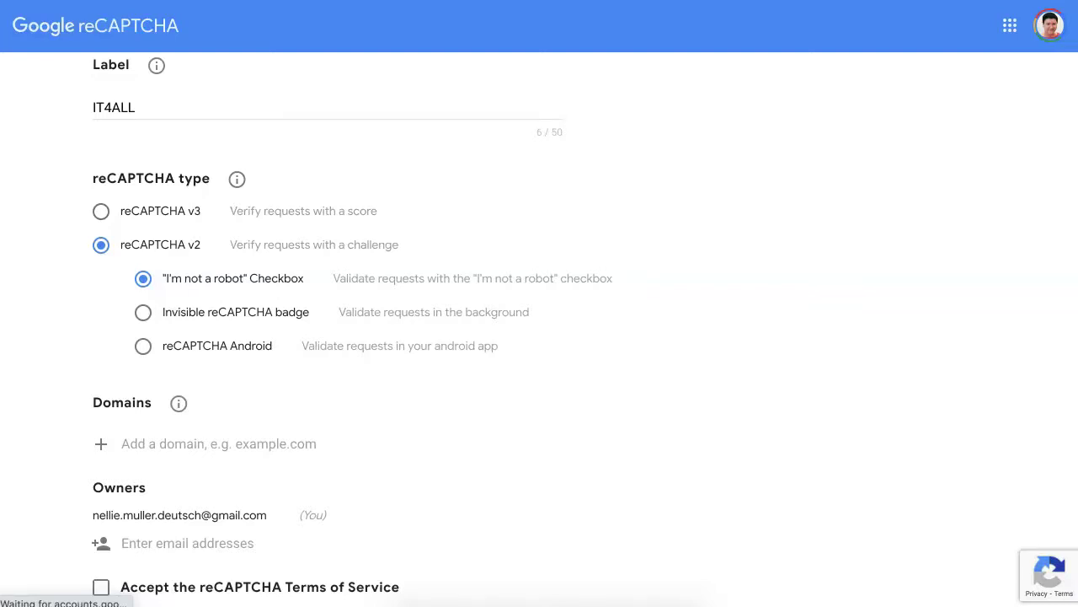
# Enter integratingtechnology.org as the domain for the new reCAPTCHA site
pyautogui.scroll(-3, 539, 329)
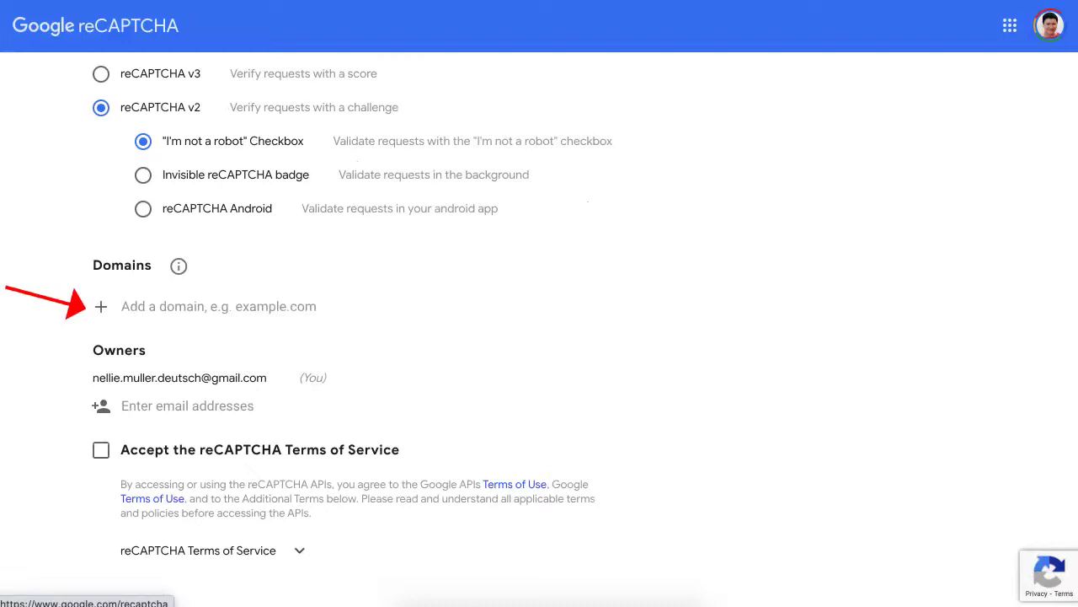
pyautogui.click(219, 306)
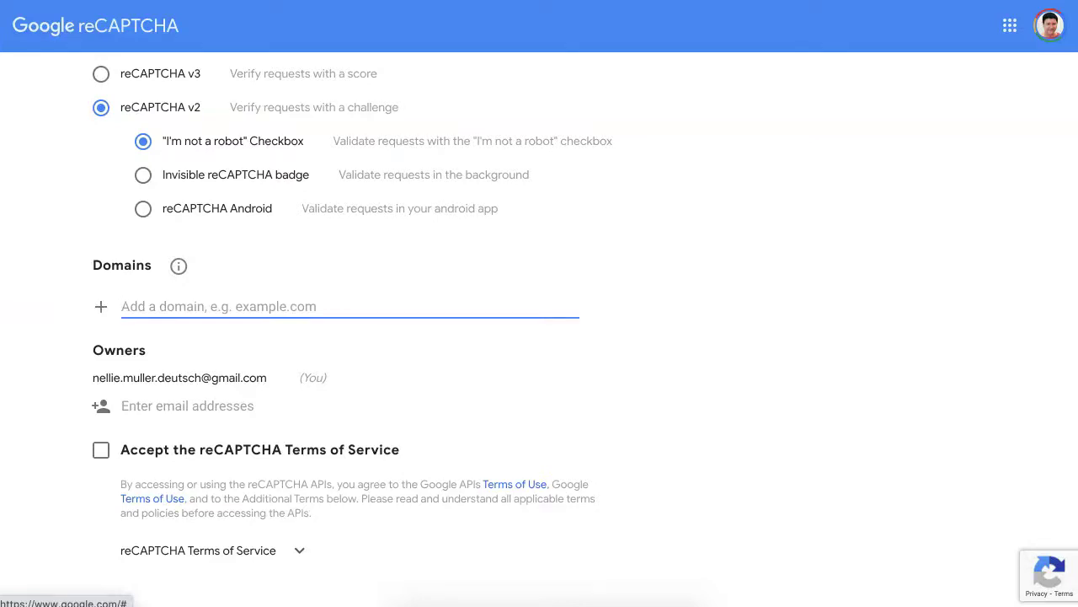
pyautogui.write('IN')
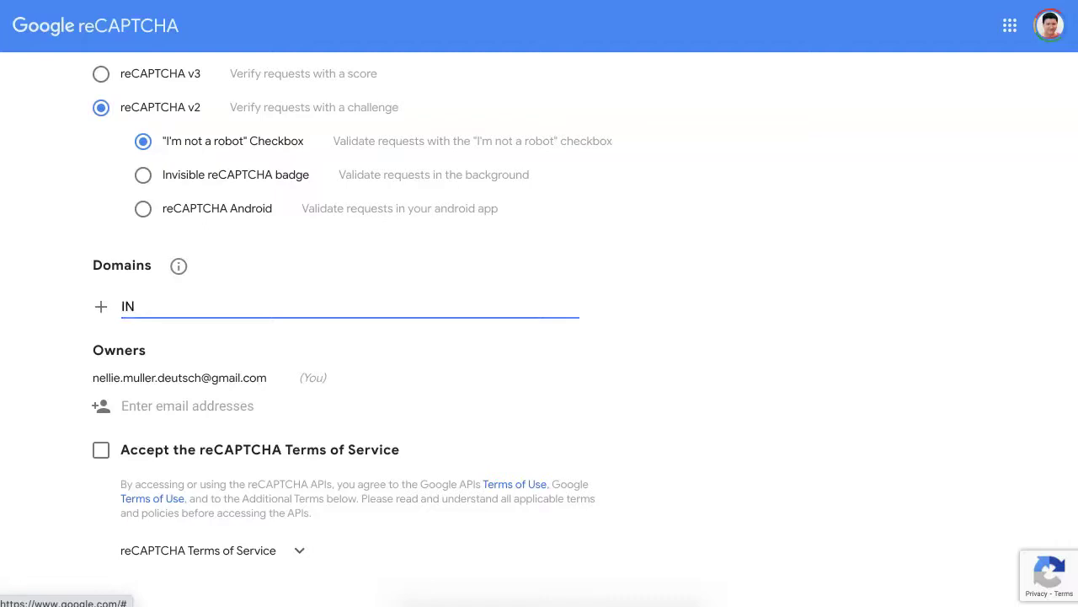
pyautogui.press('BackSpace')
pyautogui.write('n')
pyautogui.press('BackSpace')
pyautogui.press('BackSpace')
pyautogui.write('integratingtechnology.org')
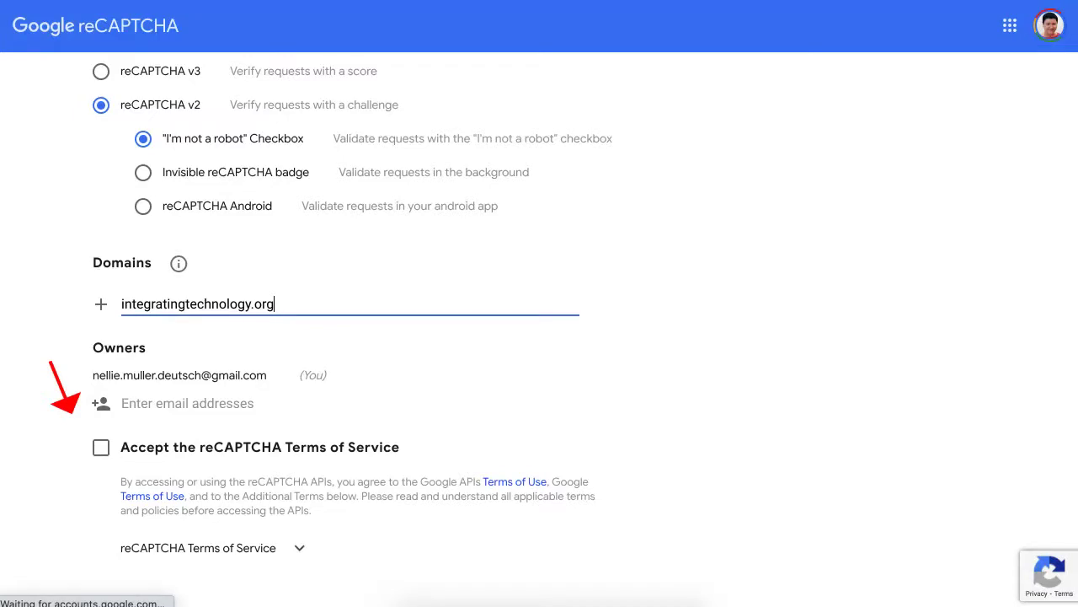
pyautogui.scroll(-5, 274, 302)
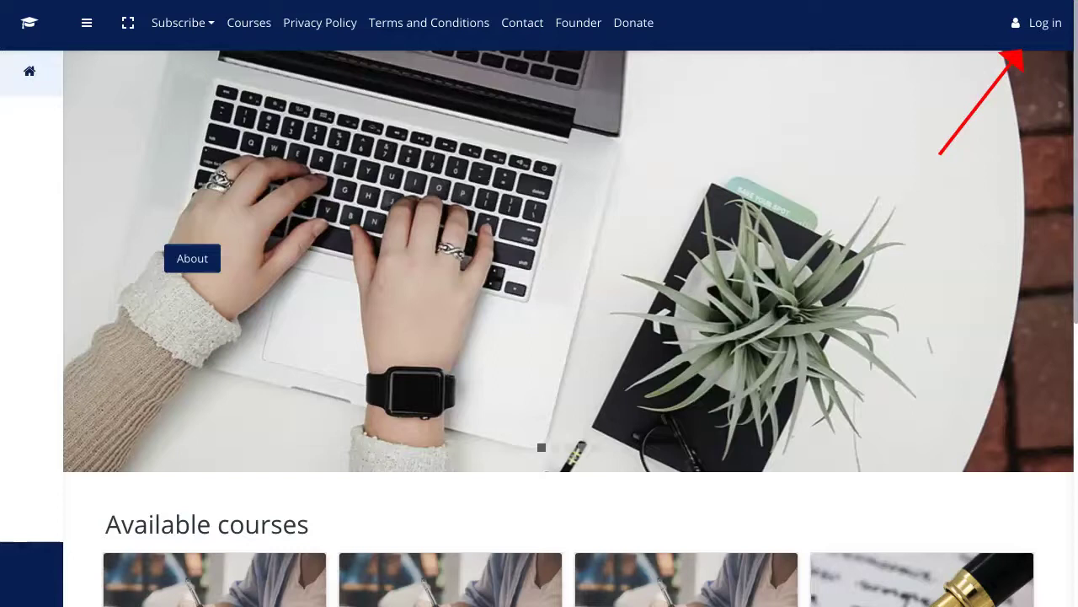
# Log in to the integratingtechnology.org Moodle site using Google Login with the first listed account
pyautogui.click(1038, 23)
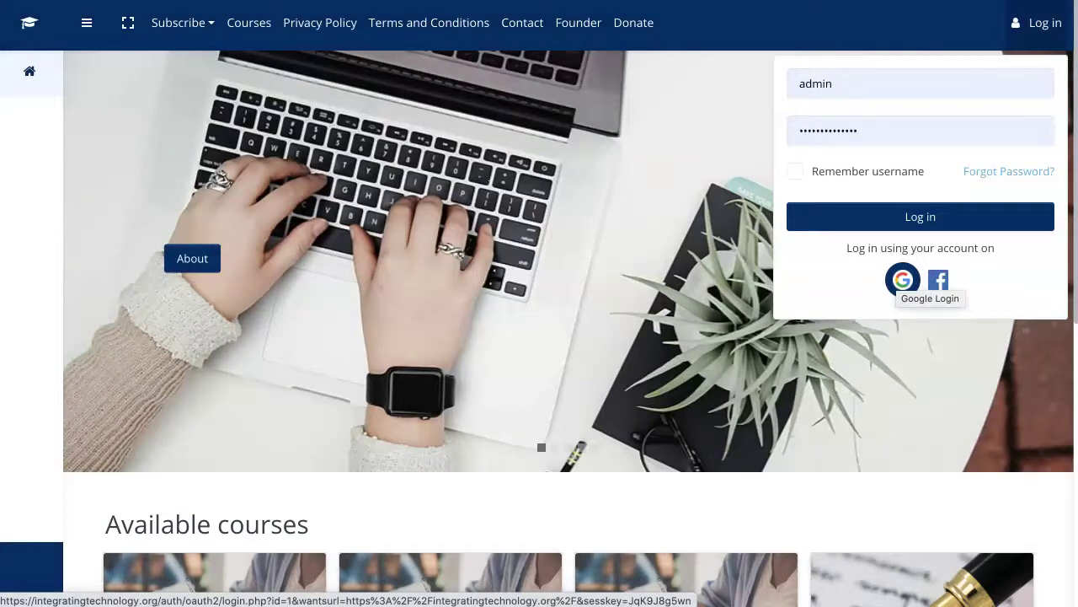
pyautogui.click(903, 280)
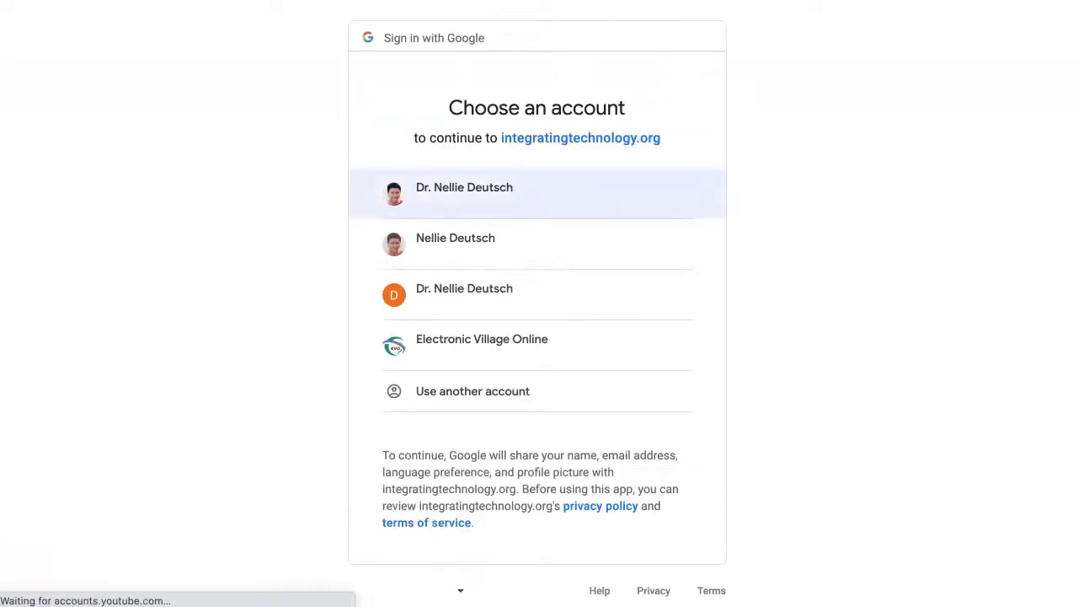
pyautogui.click(472, 194)
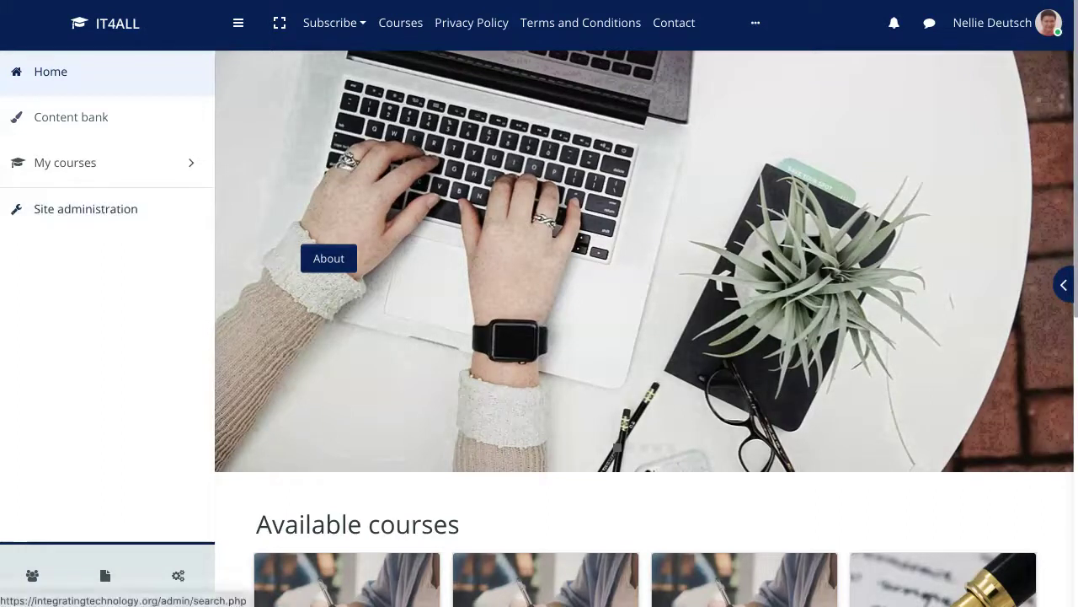
# Open the Manage authentication page among the plugin settings in Site administration
pyautogui.click(85, 209)
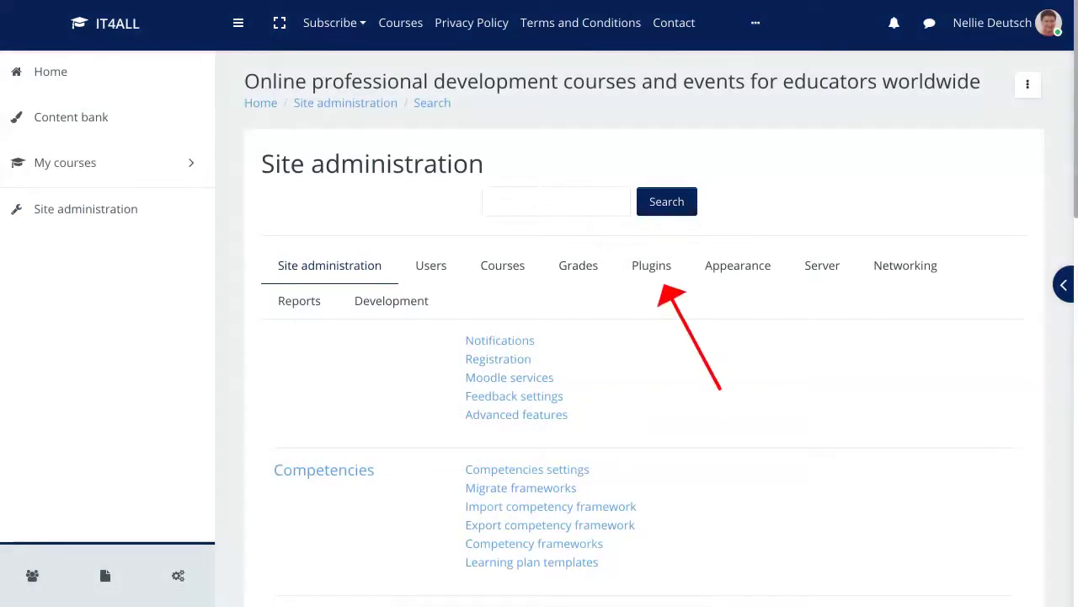
pyautogui.click(651, 264)
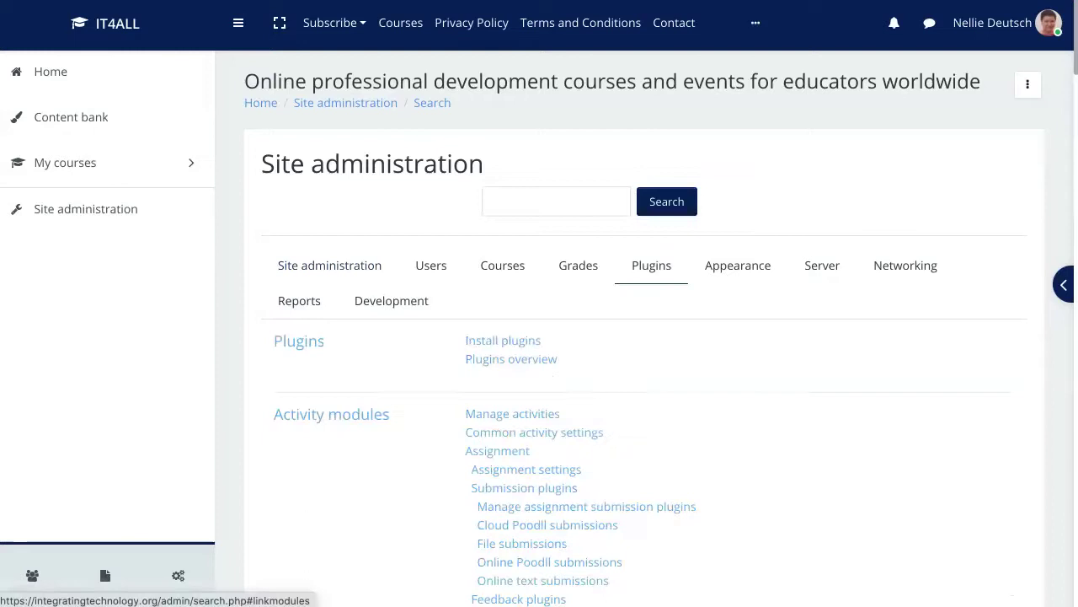
pyautogui.scroll(-2, 522, 346)
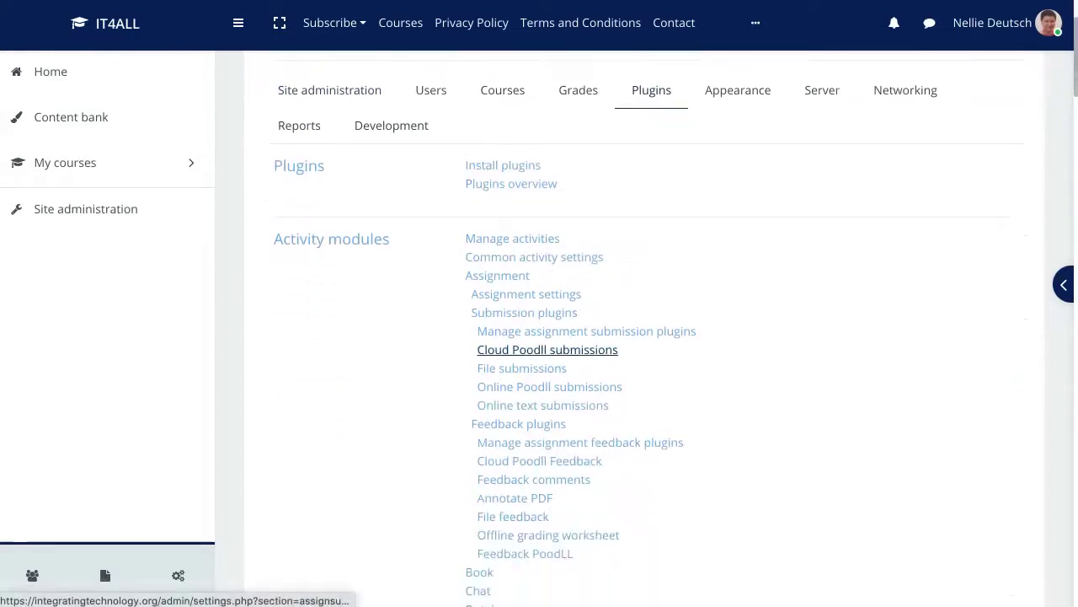
pyautogui.scroll(-7, 548, 348)
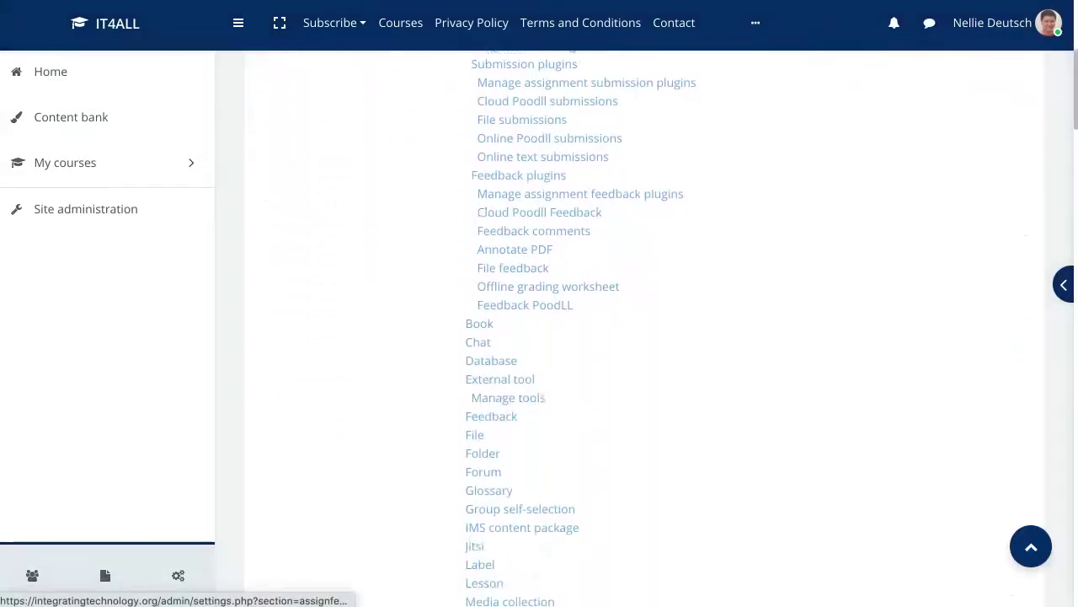
pyautogui.scroll(-3, 337, 421)
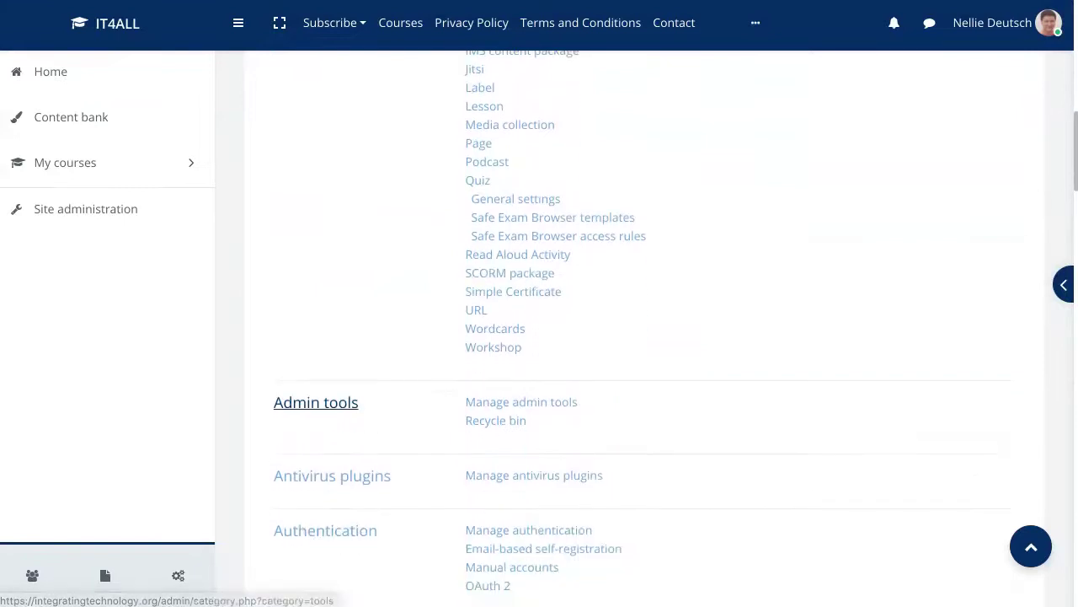
pyautogui.scroll(-2, 337, 421)
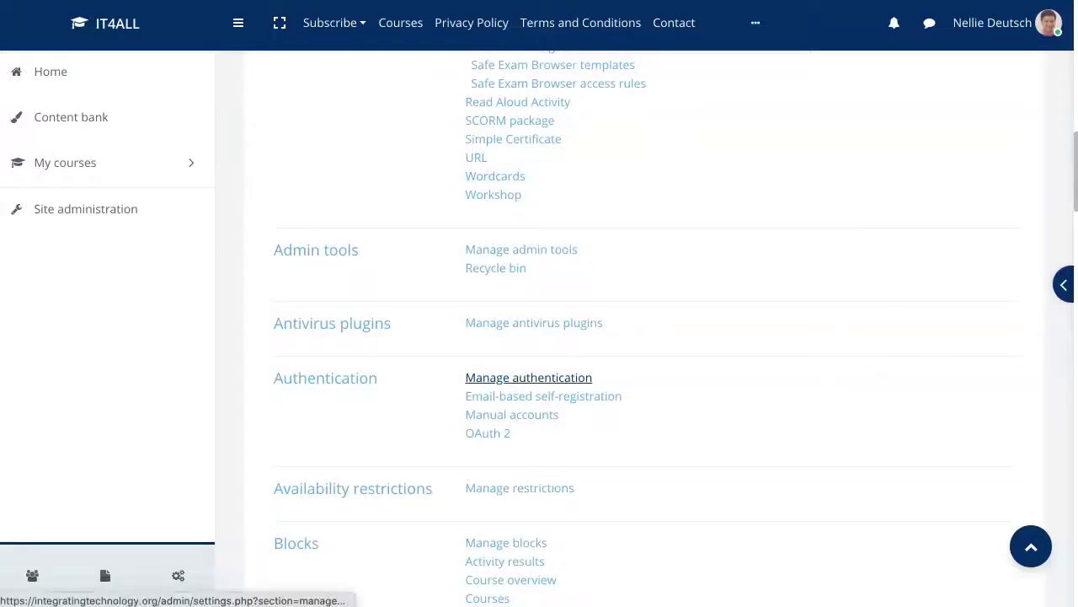
pyautogui.click(528, 378)
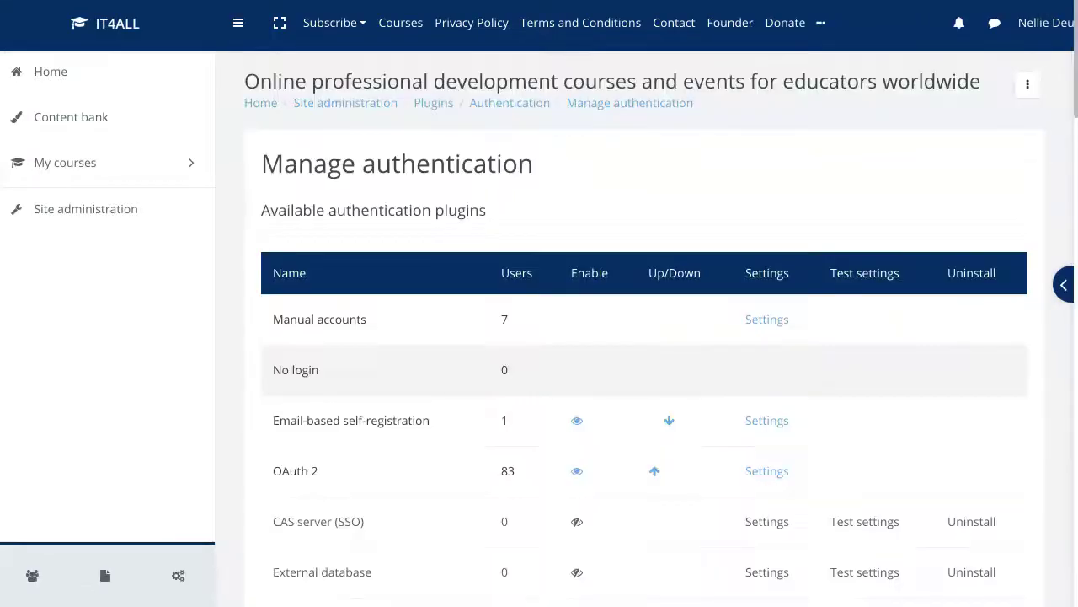
# Examine the authentication plugins and common settings, down to the ReCAPTCHA site key and secret key fields
pyautogui.scroll(-2, 644, 337)
pyautogui.scroll(-9, 645, 337)
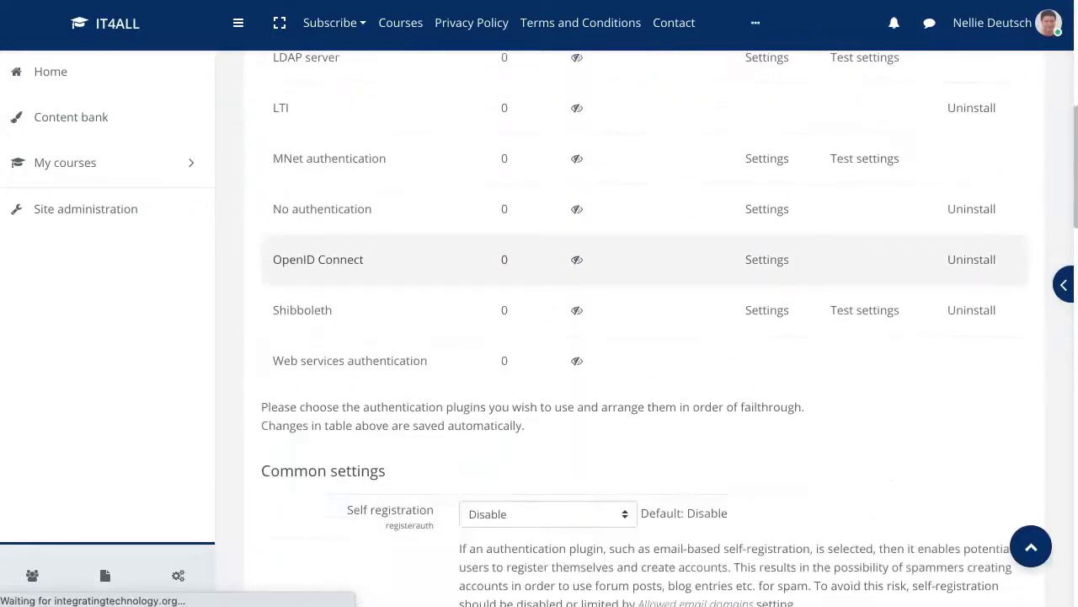
pyautogui.scroll(-2, 644, 337)
pyautogui.scroll(3, 645, 337)
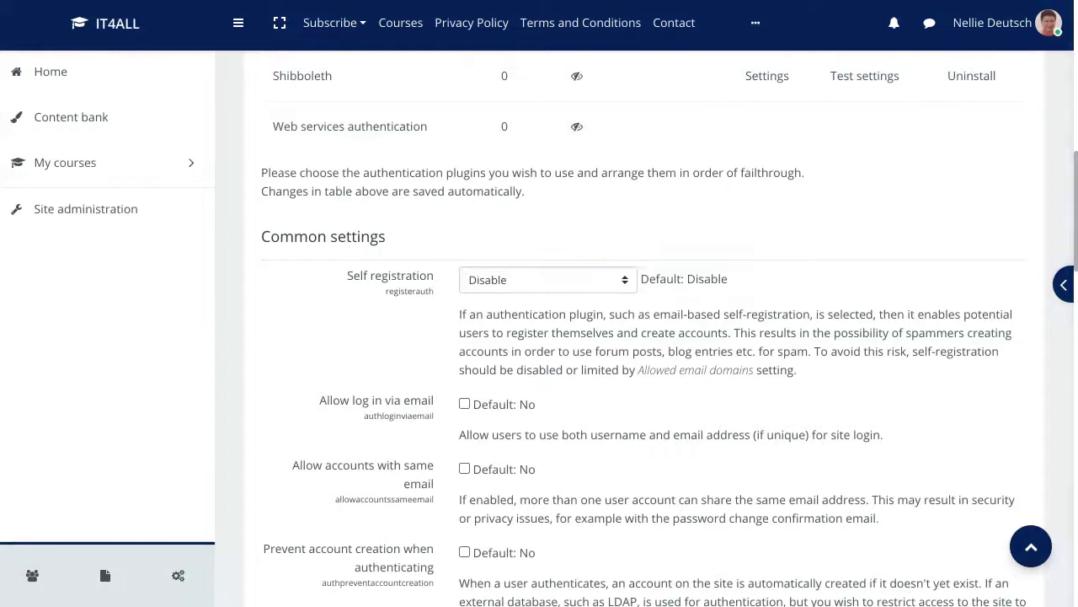
pyautogui.scroll(-3, 645, 328)
pyautogui.scroll(-8, 645, 328)
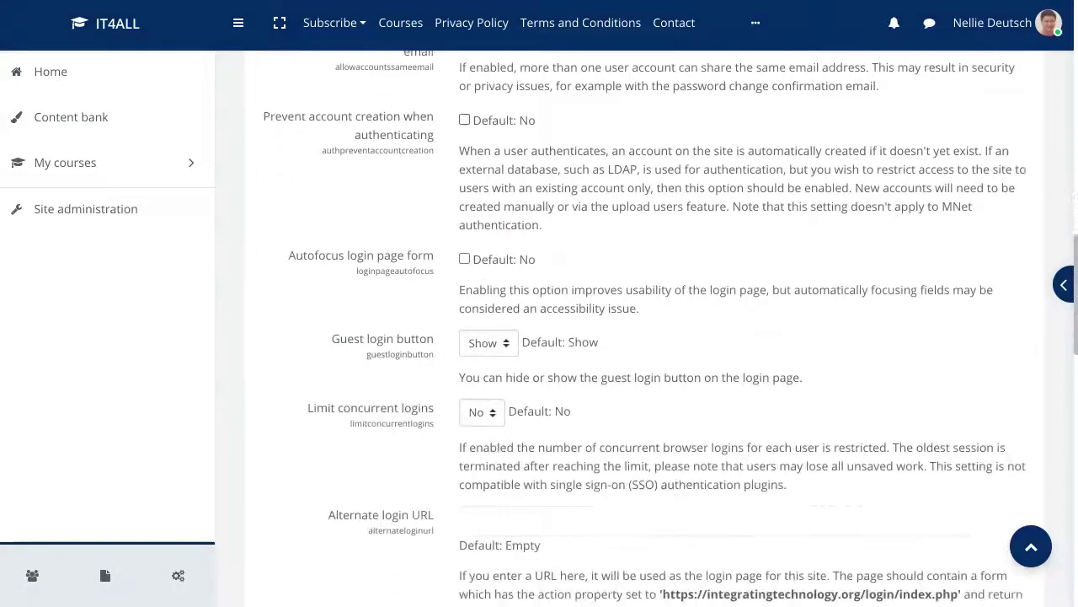
pyautogui.scroll(-5, 644, 328)
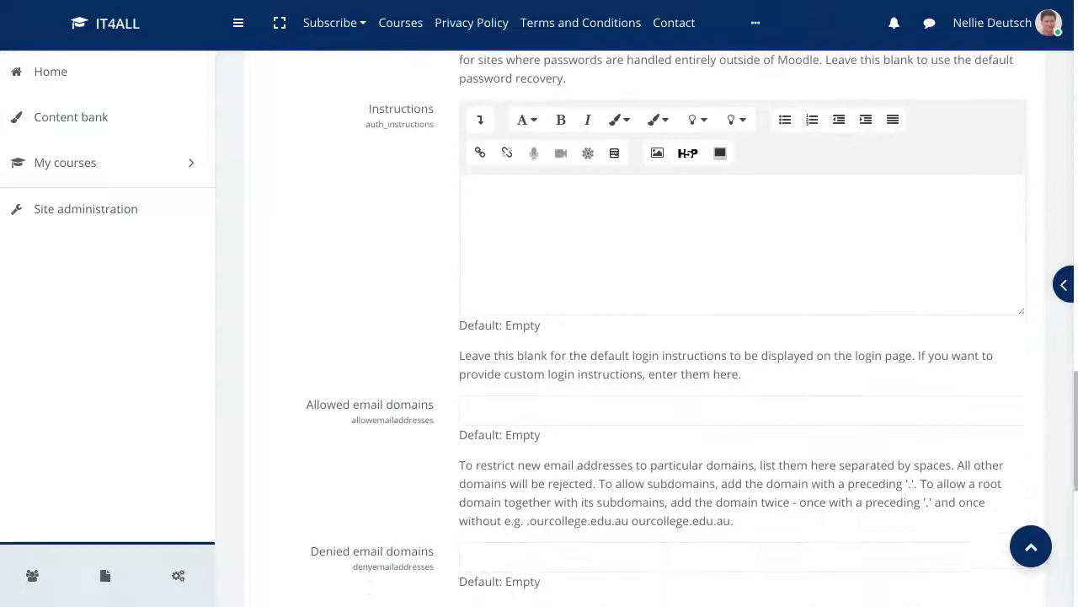
pyautogui.scroll(-3, 644, 328)
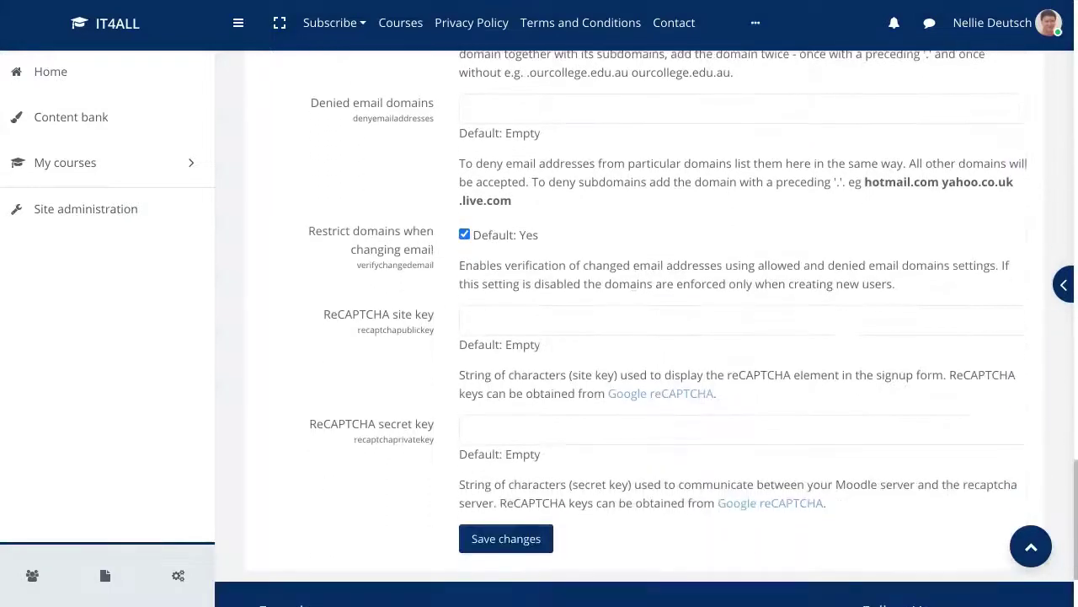
pyautogui.scroll(2, 644, 328)
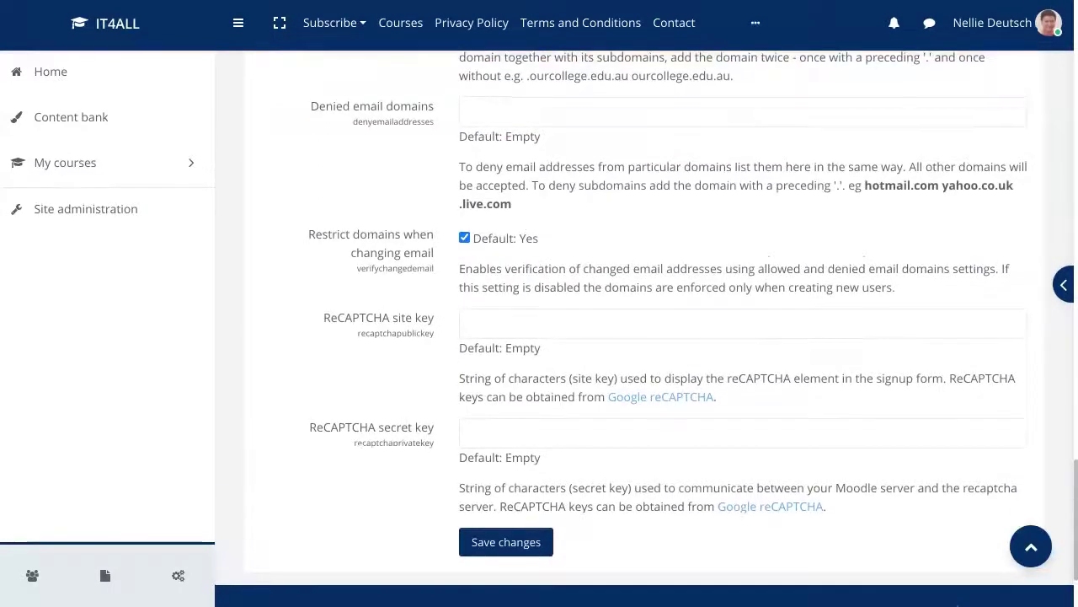
# Open the Email-based self-registration settings and set Enable reCAPTCHA element to Yes
pyautogui.scroll(2, 645, 329)
pyautogui.scroll(3, 644, 328)
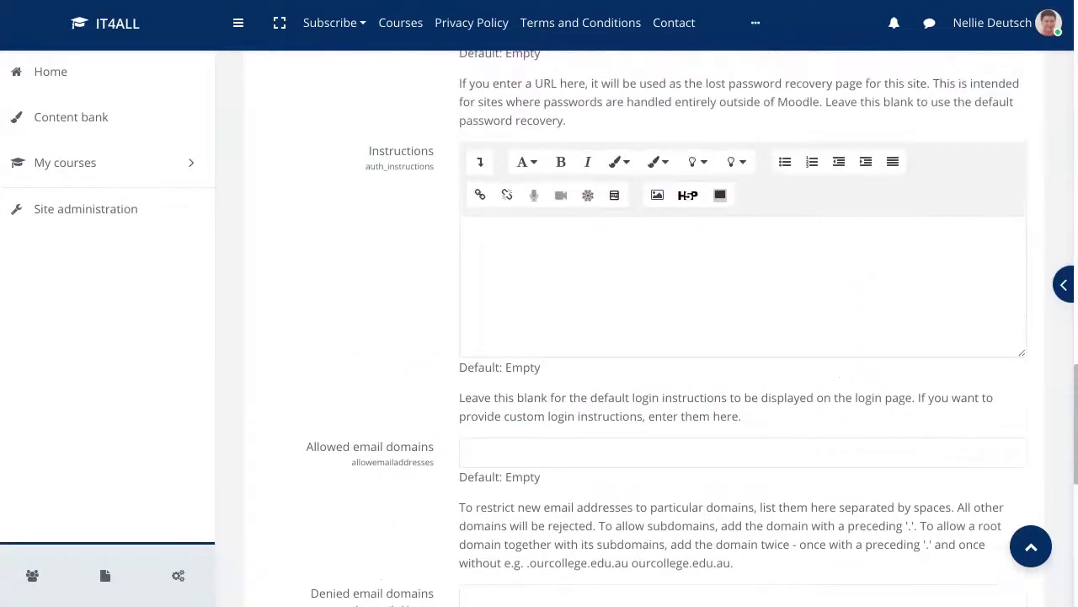
pyautogui.scroll(8, 644, 329)
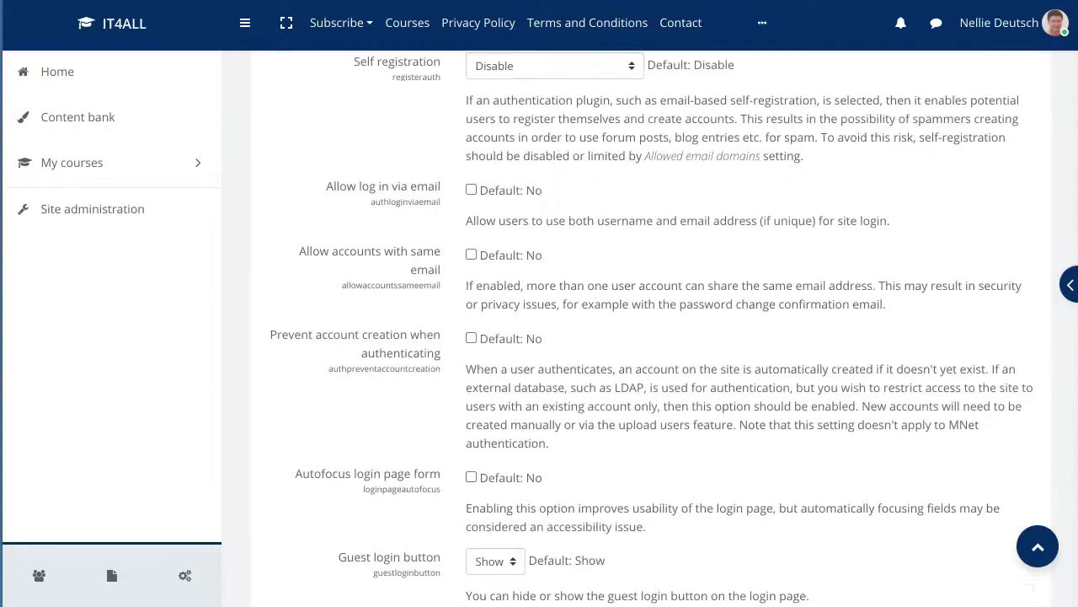
pyautogui.scroll(10, 645, 329)
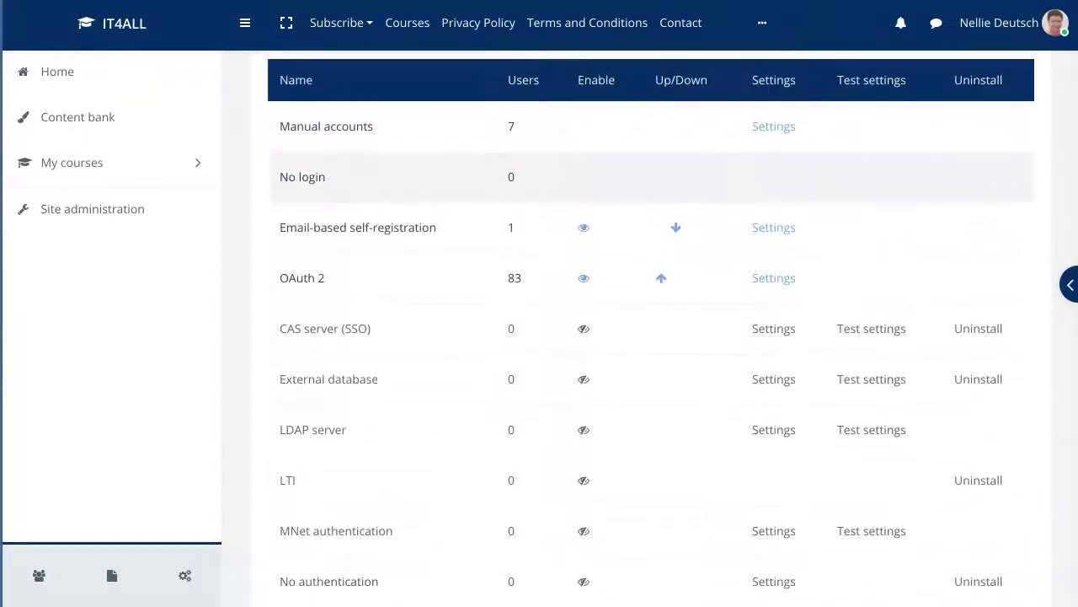
pyautogui.scroll(1, 649, 334)
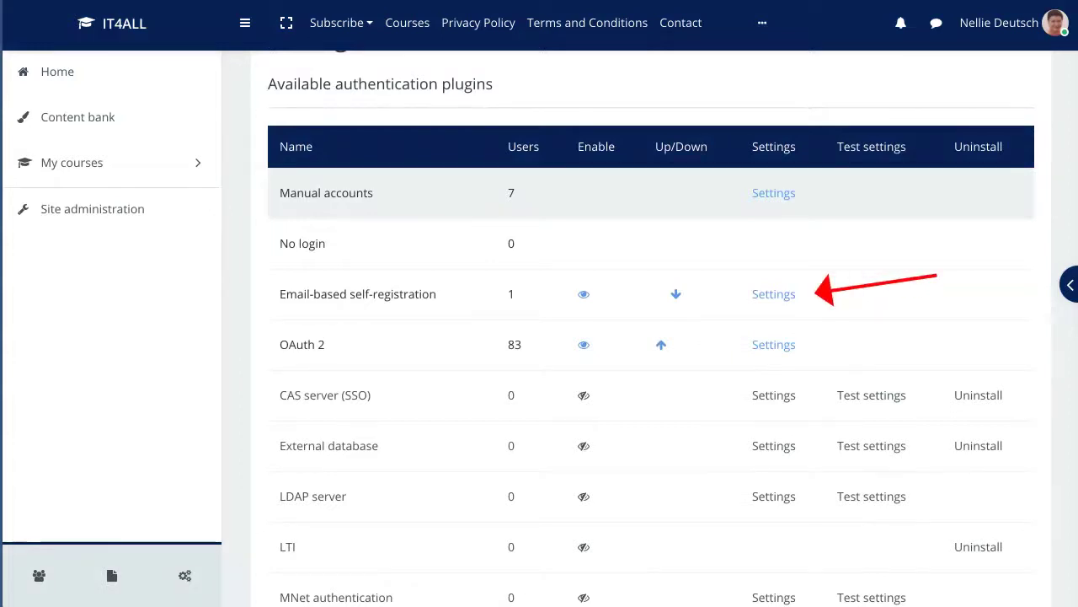
pyautogui.click(774, 294)
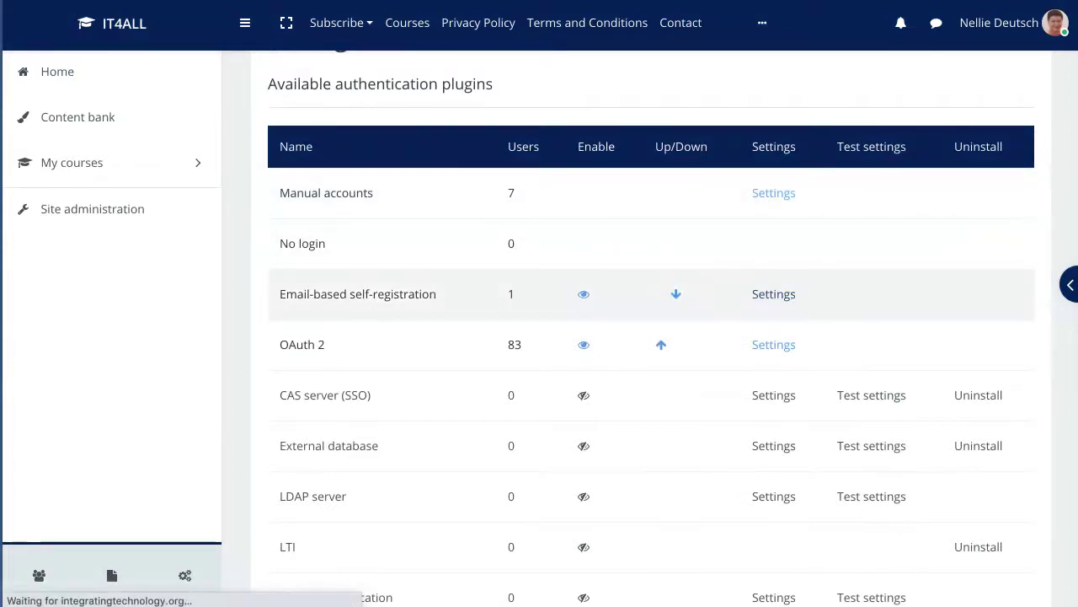
pyautogui.scroll(-1, 650, 332)
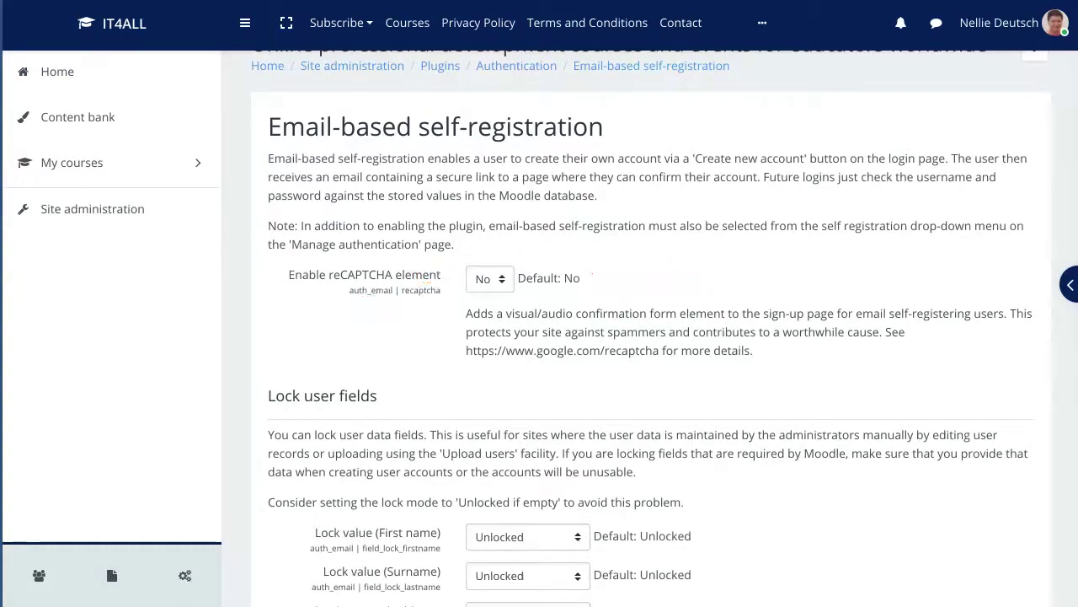
pyautogui.click(489, 278)
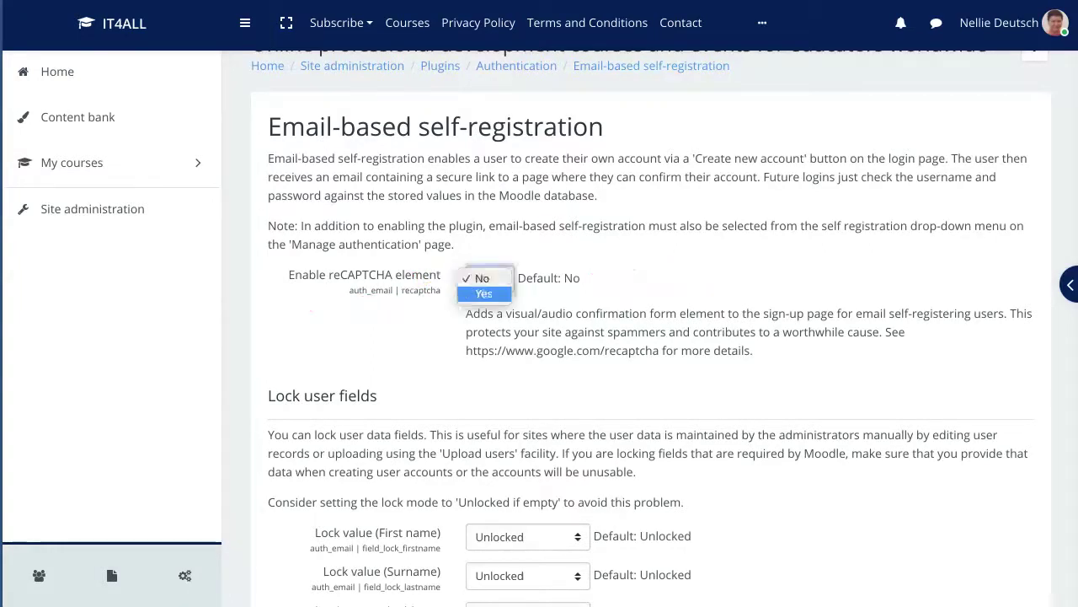
pyautogui.click(487, 278)
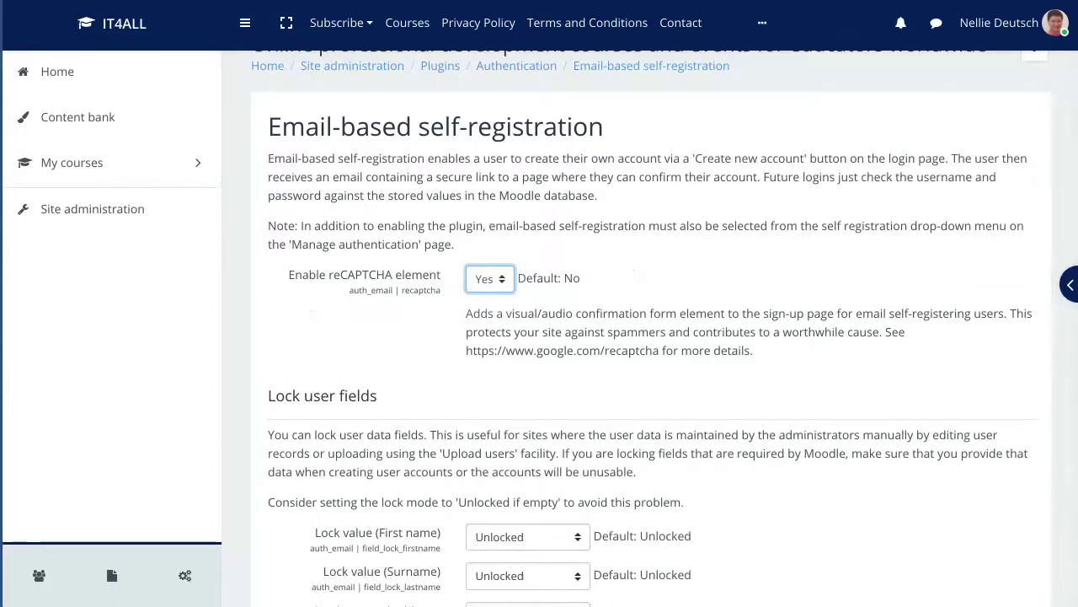
# Save the changes to the Email-based self-registration settings
pyautogui.scroll(-10, 651, 328)
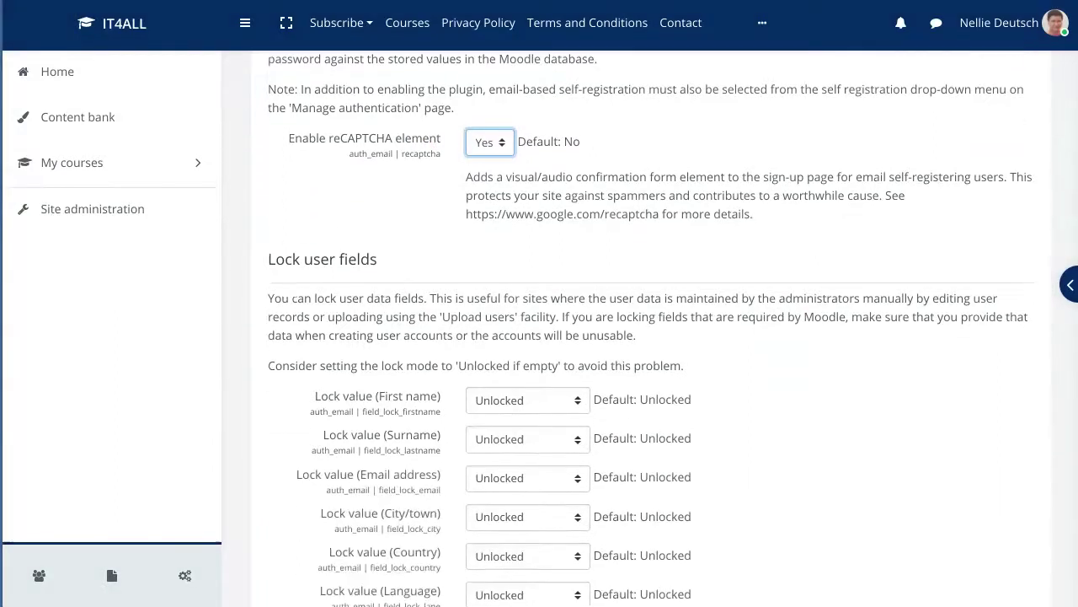
pyautogui.scroll(-1, 650, 328)
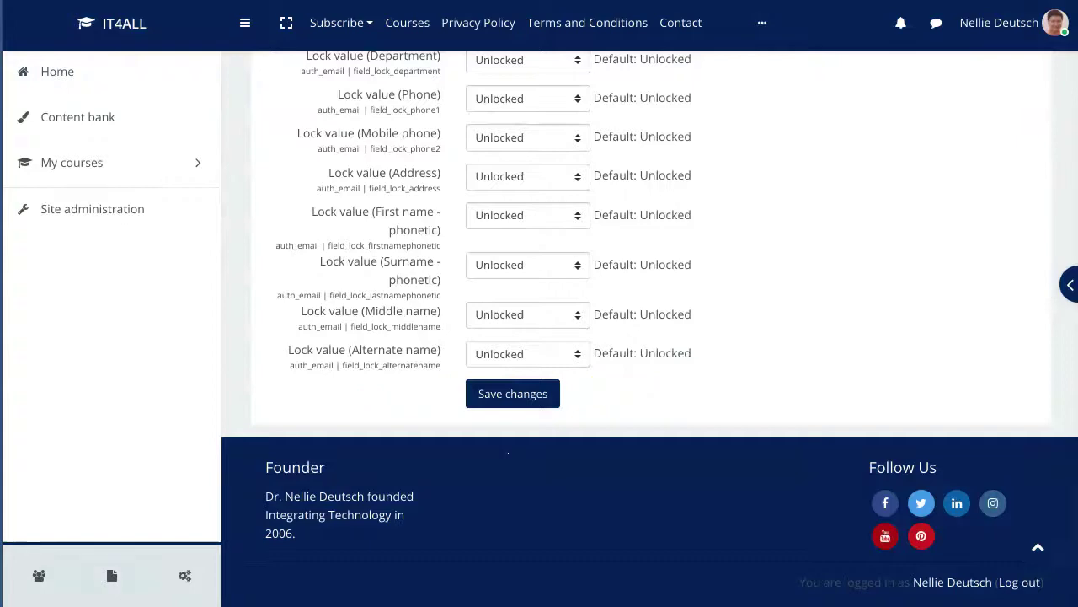
pyautogui.click(512, 393)
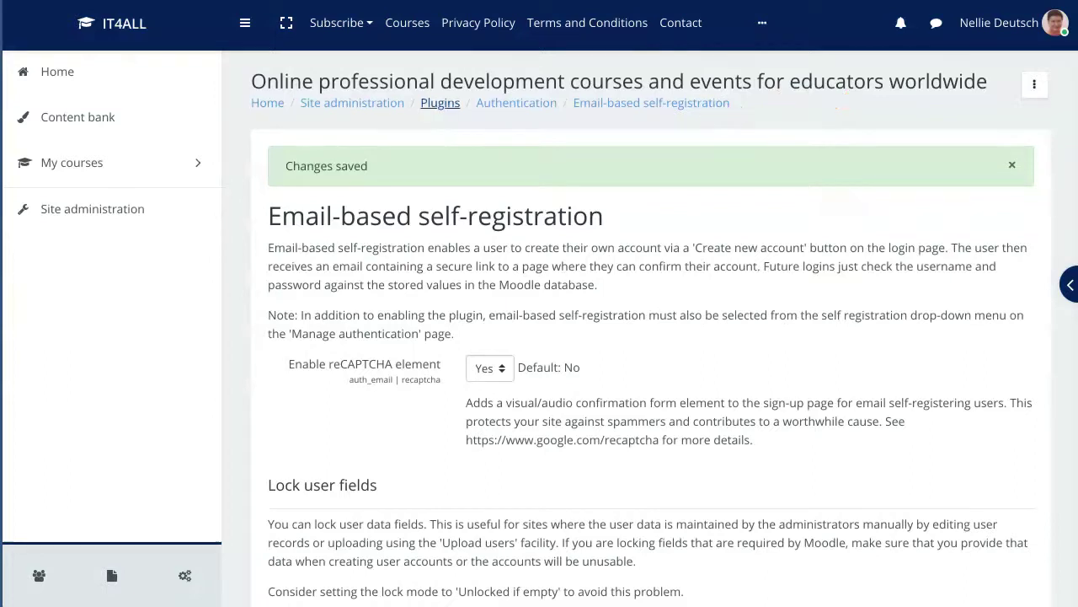
# Open the Authentication category page and examine its plugin sections, the ReCAPTCHA key fields and the available authentication plugins
pyautogui.click(517, 103)
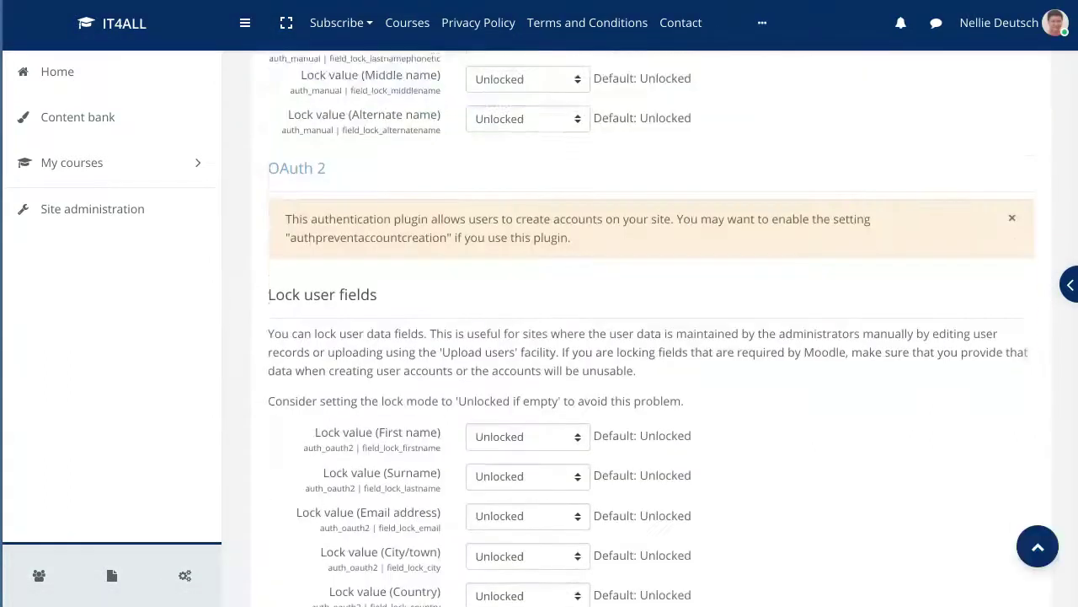
pyautogui.scroll(-4, 652, 329)
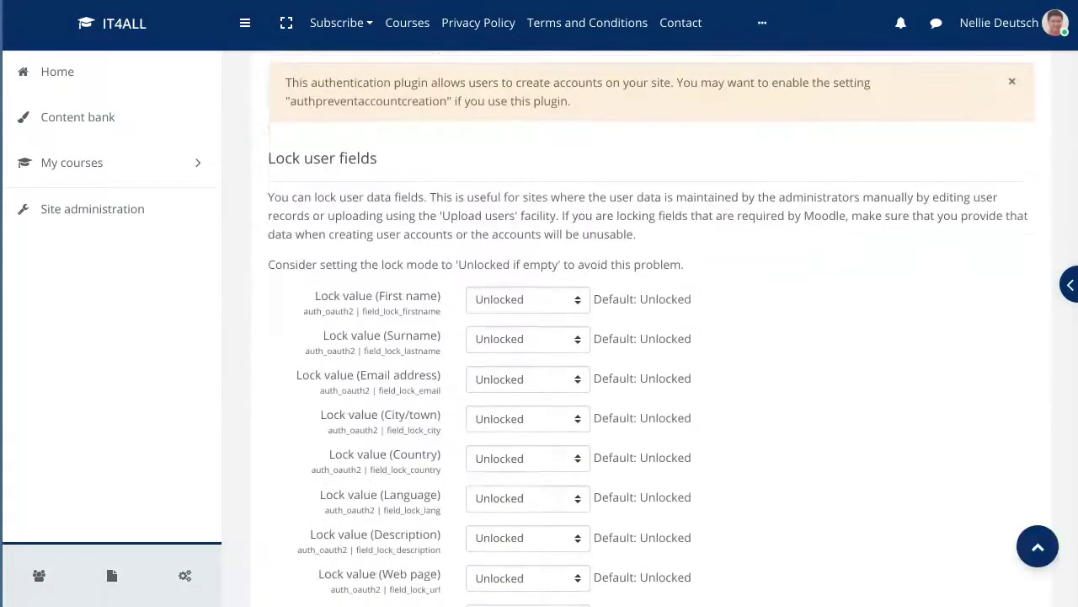
pyautogui.scroll(6, 652, 328)
pyautogui.scroll(10, 651, 329)
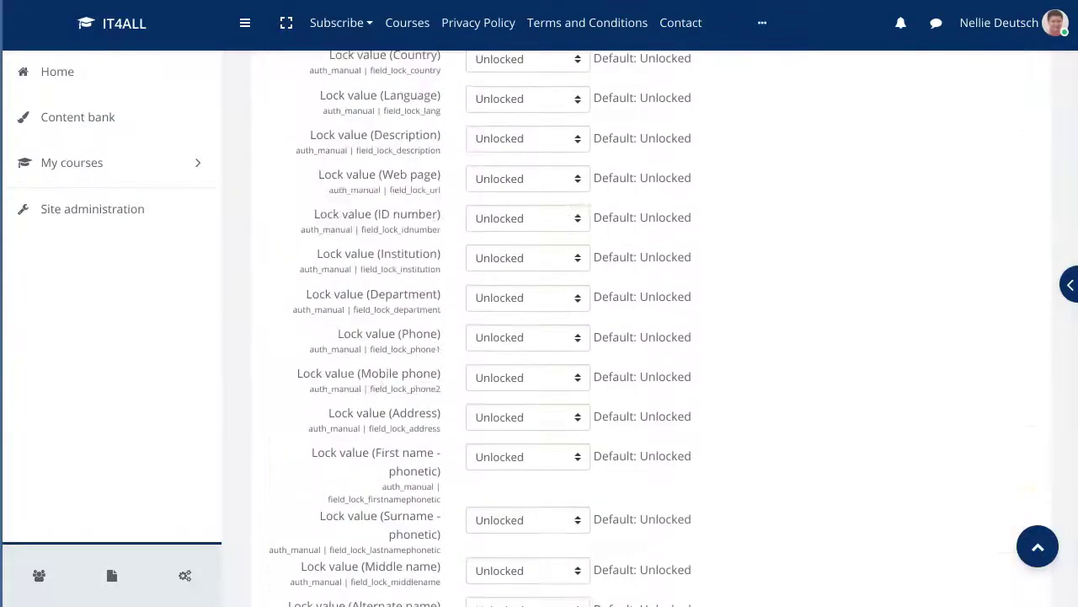
pyautogui.scroll(3, 651, 328)
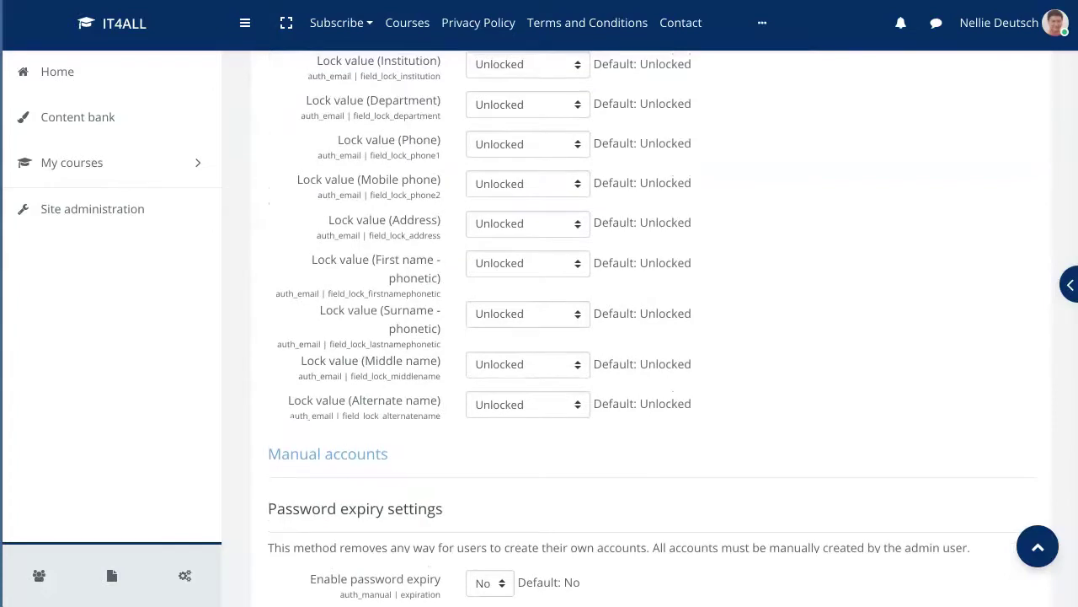
pyautogui.scroll(8, 651, 329)
pyautogui.scroll(20, 651, 329)
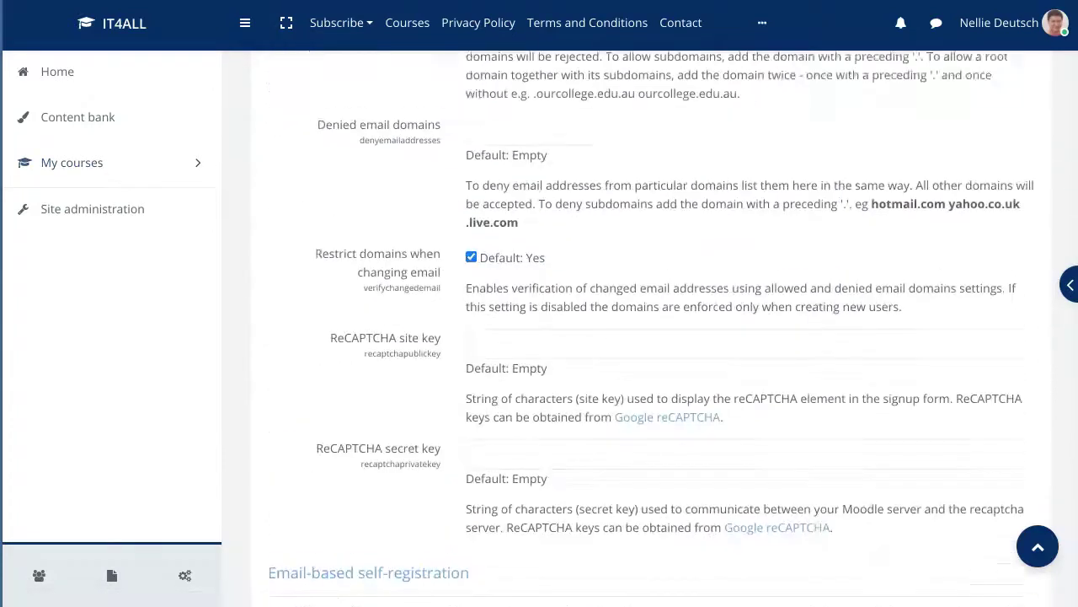
pyautogui.scroll(5, 651, 328)
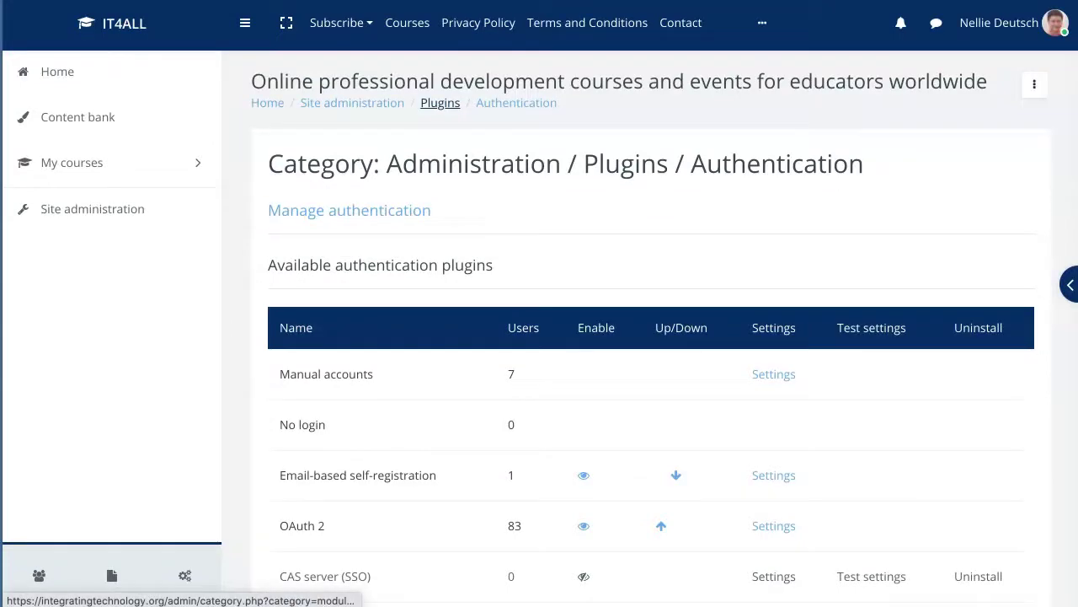
# Return to Site administration and open the Manage authentication page among the plugin settings
pyautogui.click(440, 102)
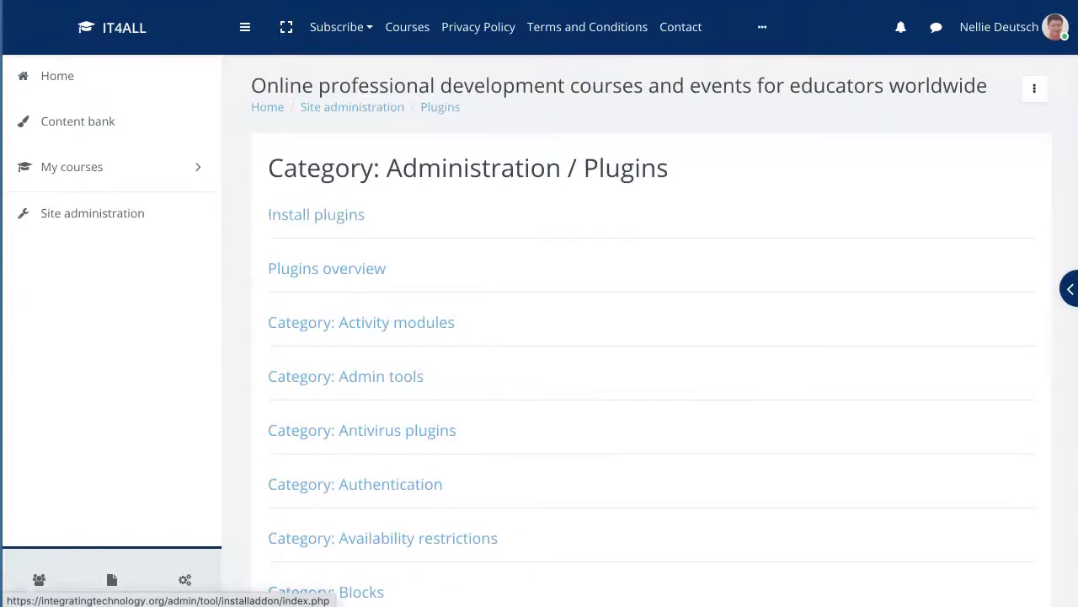
pyautogui.scroll(-1, 353, 101)
pyautogui.click(352, 98)
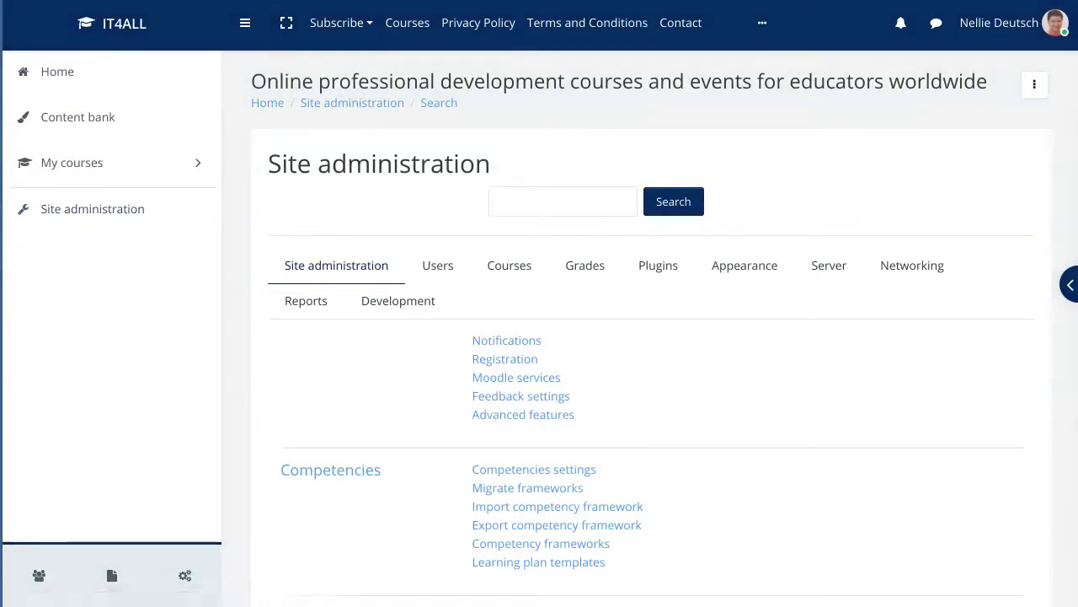
pyautogui.scroll(-2, 651, 329)
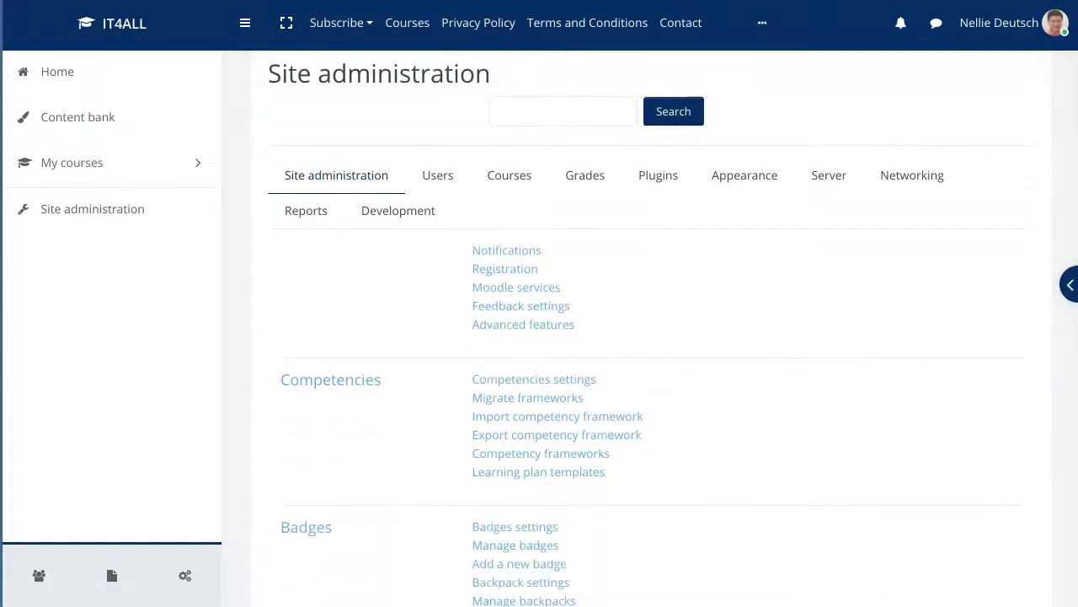
pyautogui.click(658, 175)
pyautogui.scroll(-6, 543, 253)
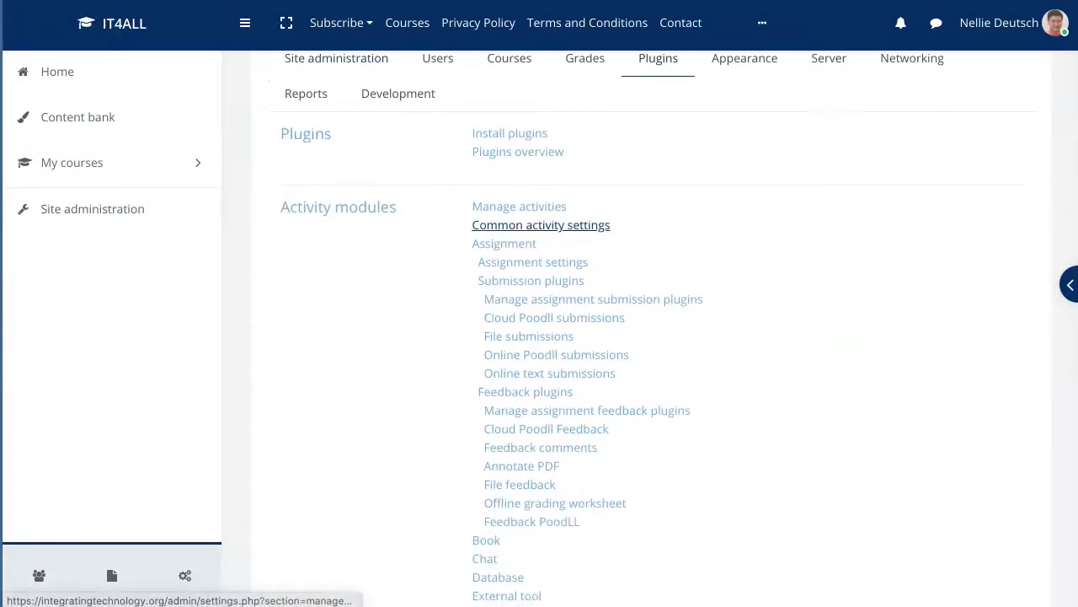
pyautogui.scroll(-10, 539, 253)
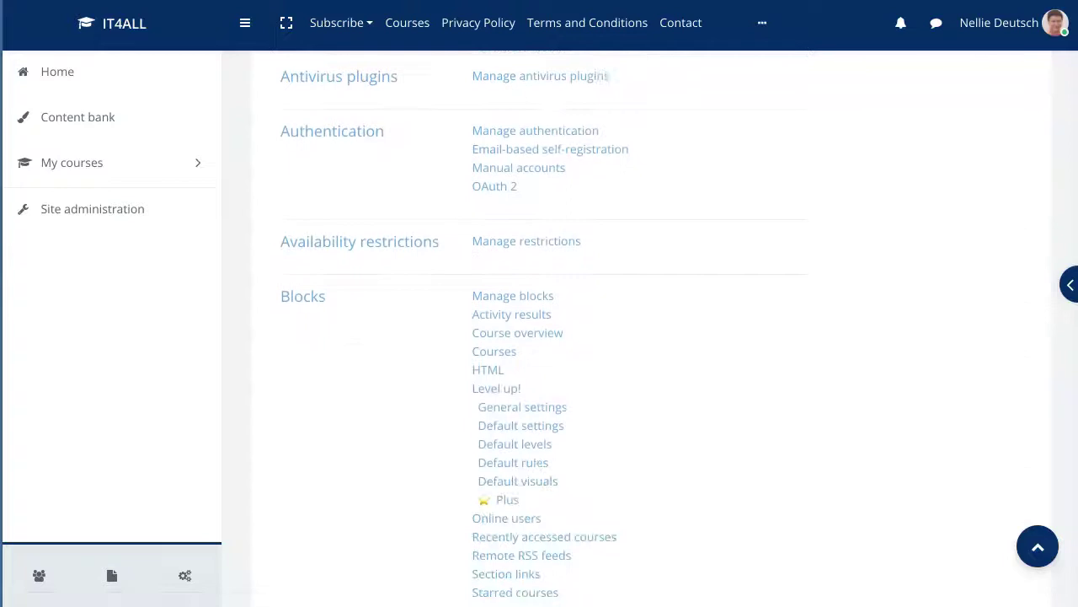
pyautogui.scroll(1, 540, 253)
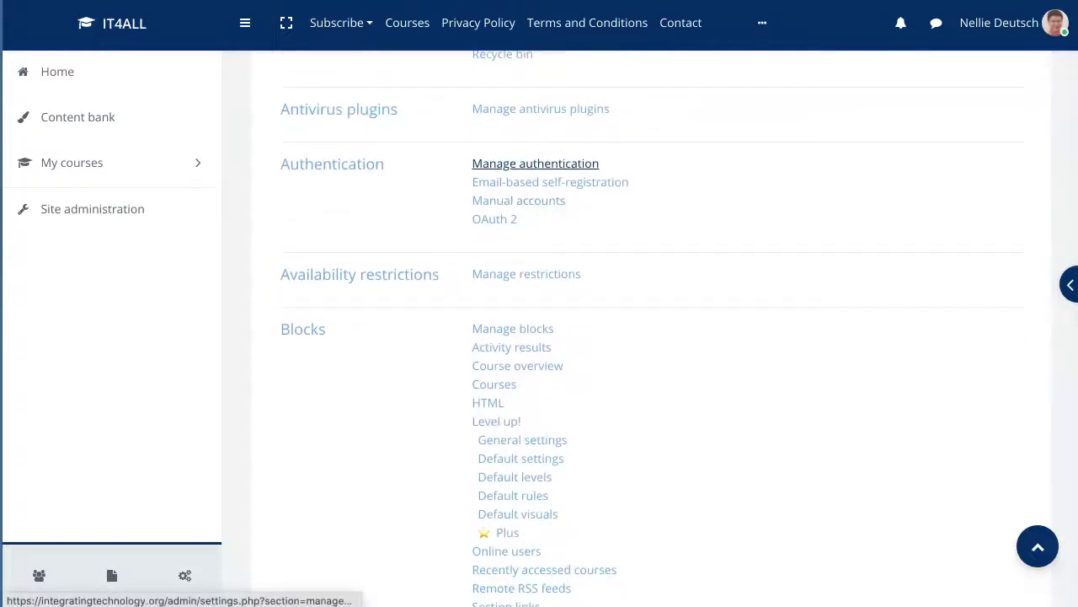
pyautogui.click(535, 164)
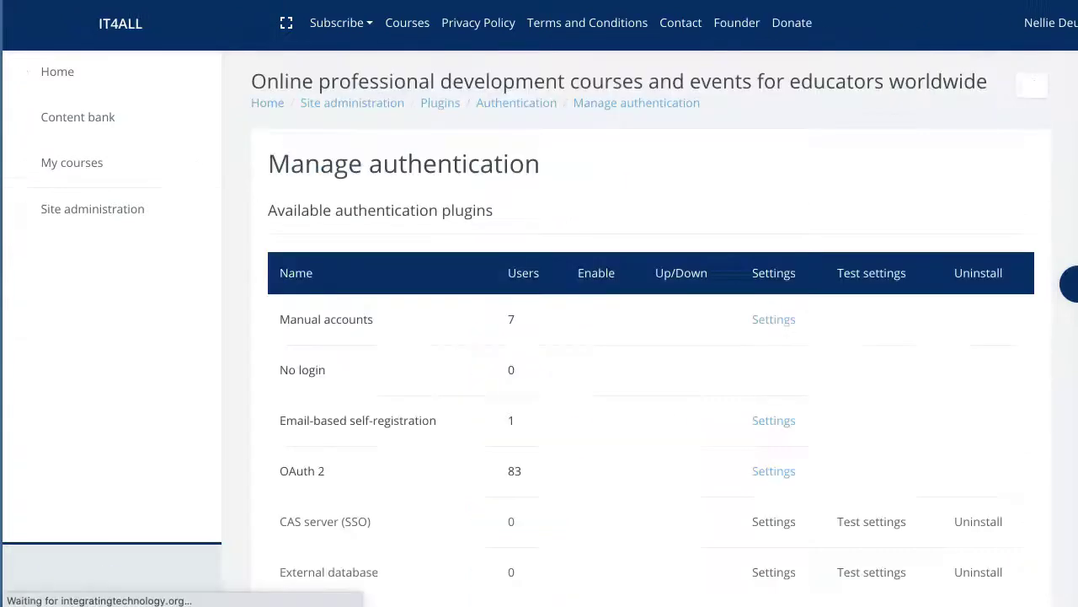
# Paste the site key issued by Google reCAPTCHA into the ReCAPTCHA site key field of the common authentication settings
pyautogui.scroll(-4, 540, 337)
pyautogui.scroll(-15, 539, 337)
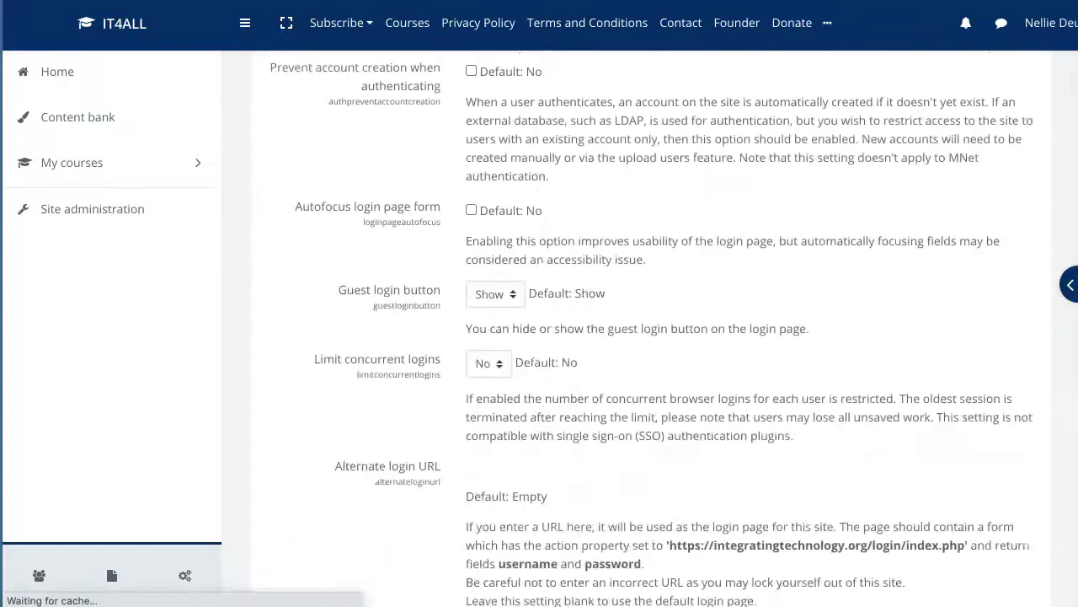
pyautogui.scroll(-4, 540, 337)
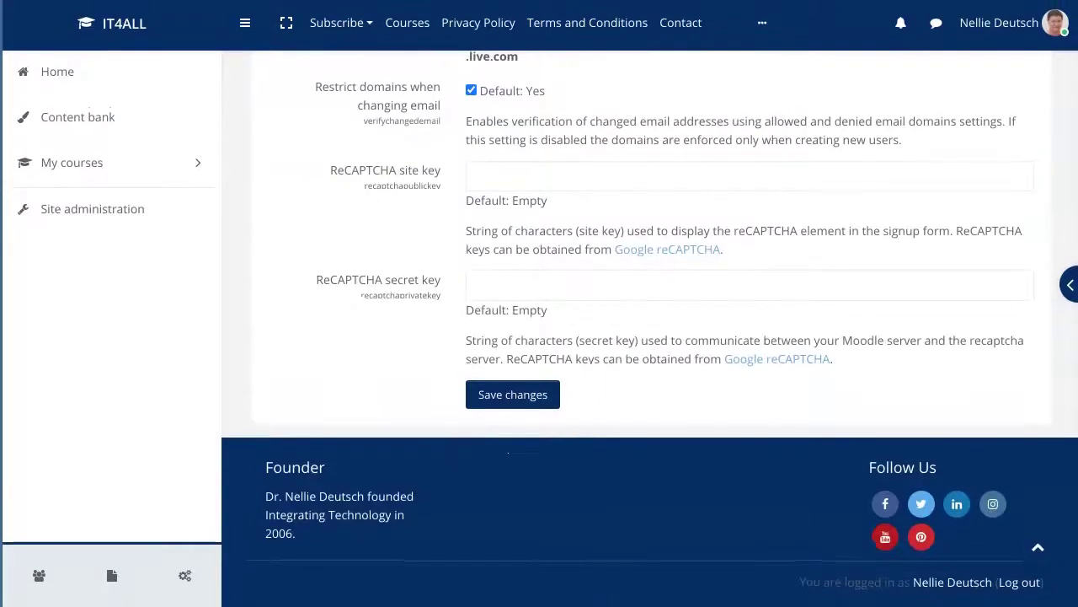
pyautogui.scroll(3, 539, 337)
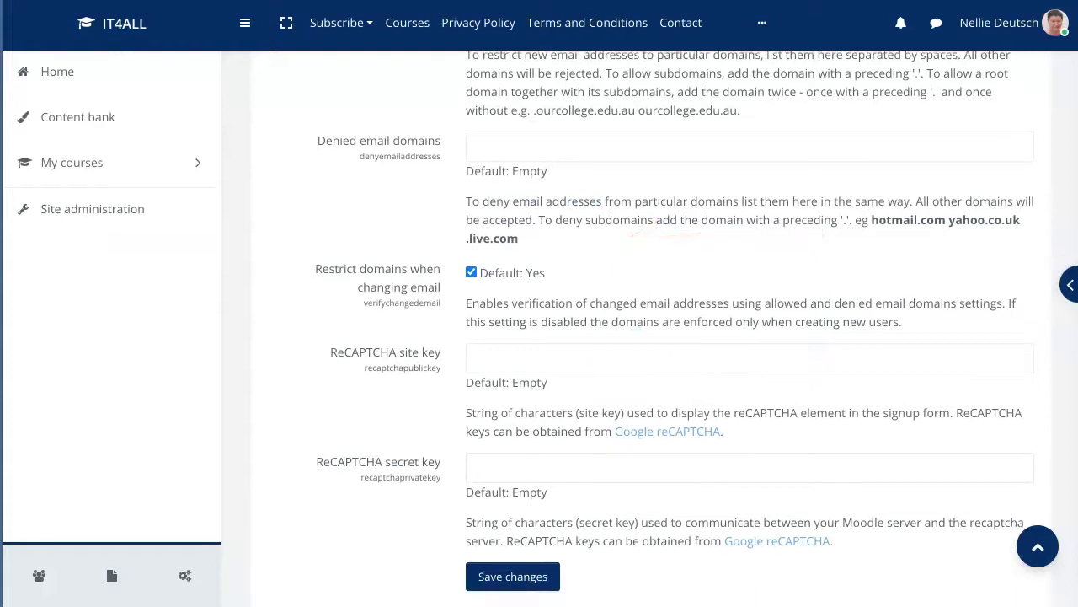
pyautogui.scroll(-1, 674, 328)
pyautogui.click(589, 336)
pyautogui.hotkey('ctrl', 'v')
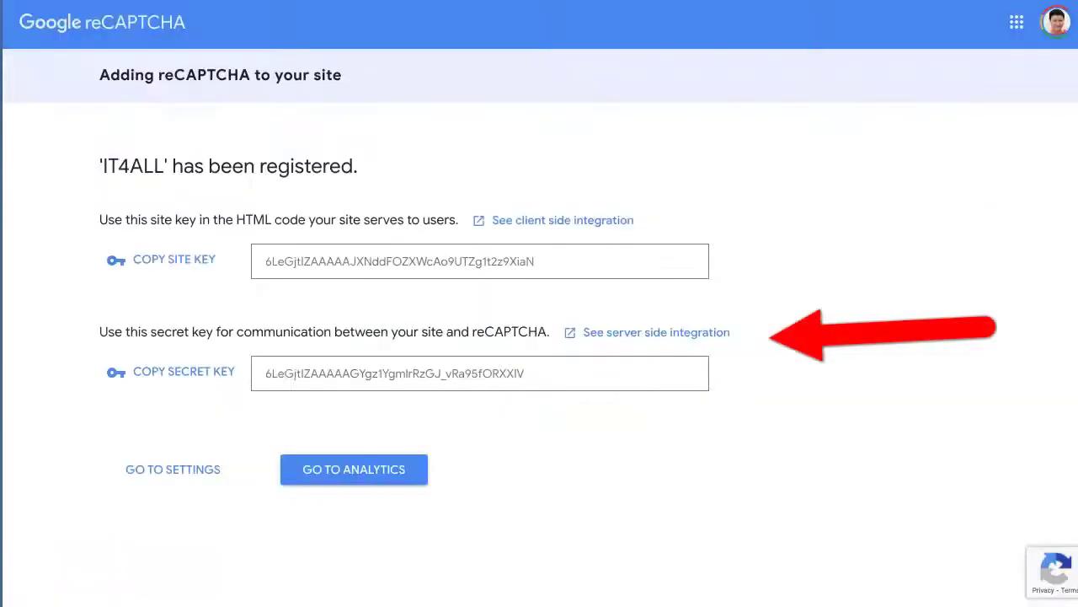
# Copy the secret key from the Google reCAPTCHA page, paste it into Moodle's ReCAPTCHA secret key field and save the changes
pyautogui.click(171, 372)
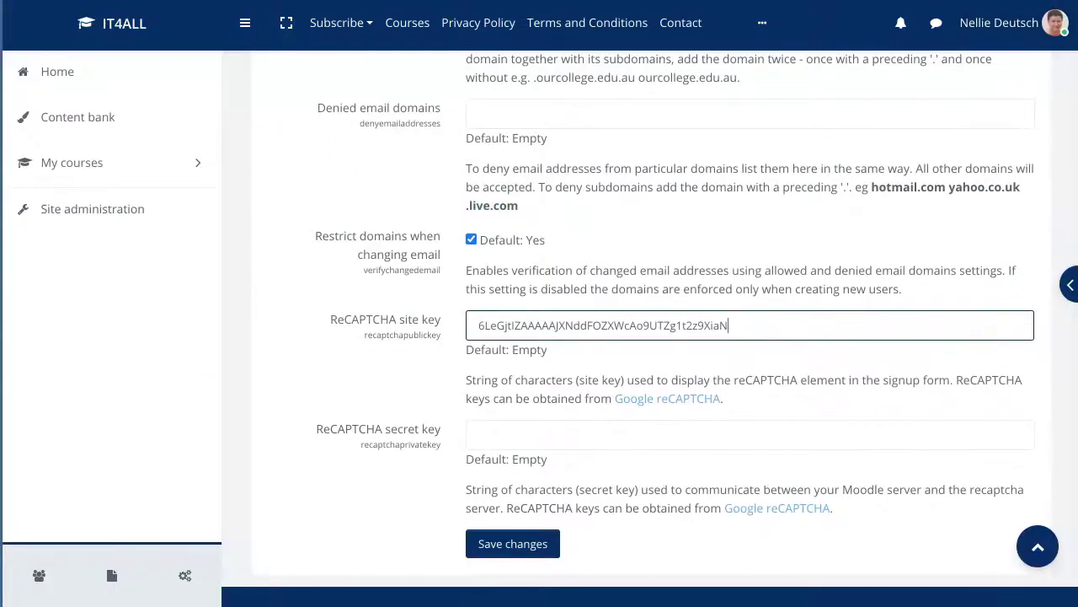
pyautogui.click(590, 437)
pyautogui.hotkey('ctrl', 'v')
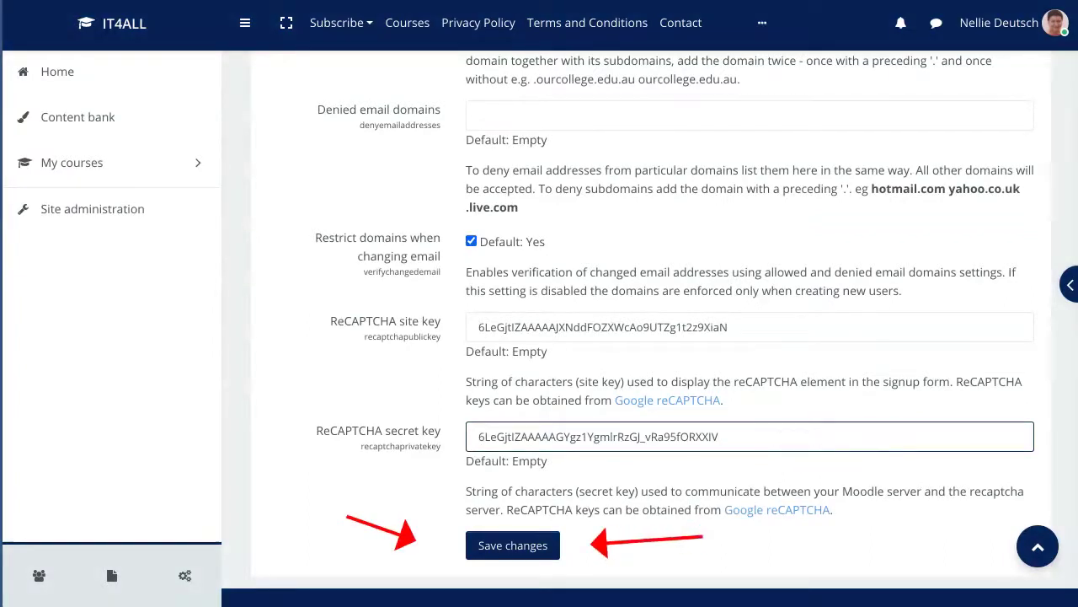
pyautogui.press('Tab')
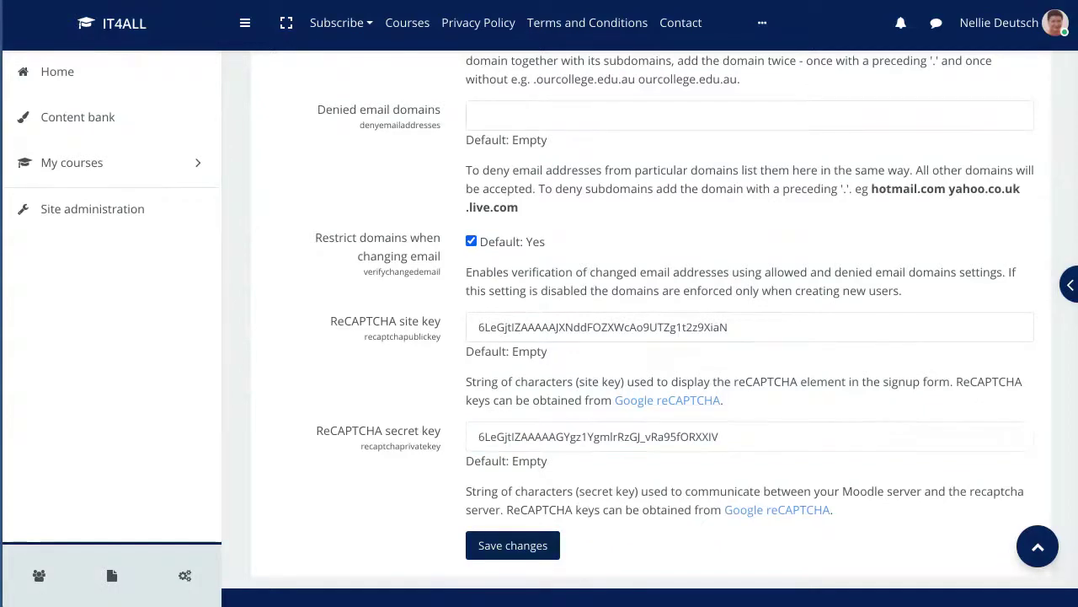
pyautogui.press('Return')
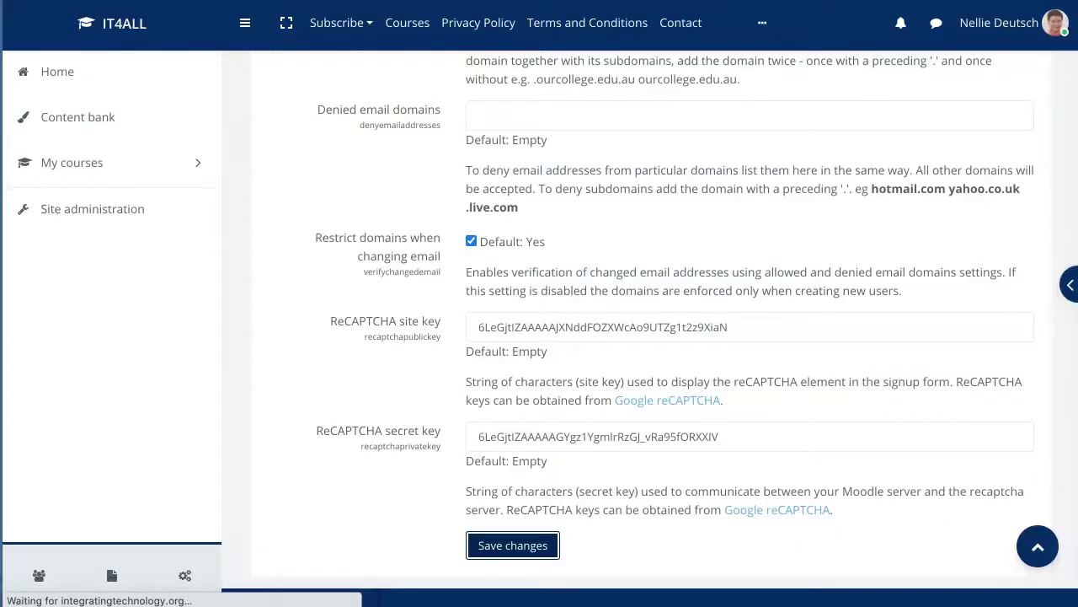
# Examine the list of available authentication plugins and the Self registration option under Common settings
pyautogui.scroll(-5, 640, 320)
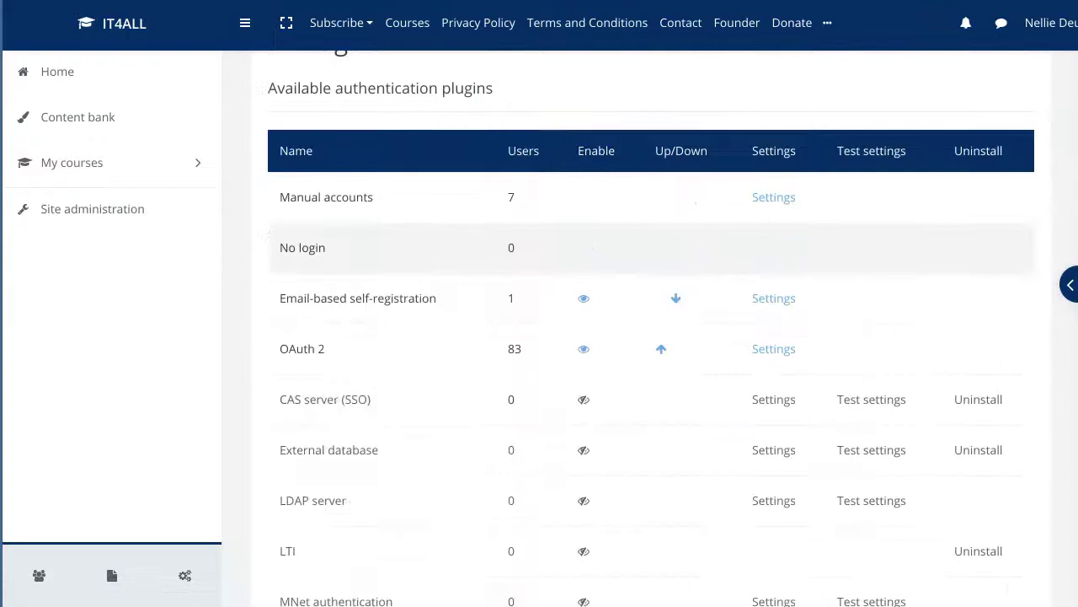
pyautogui.scroll(-3, 649, 329)
pyautogui.scroll(10, 649, 329)
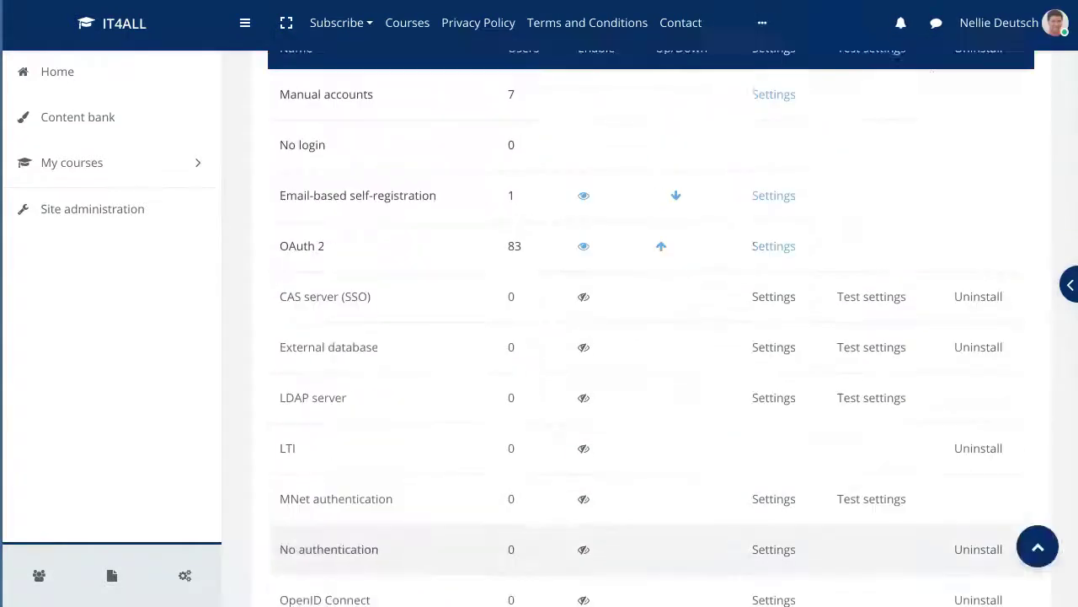
pyautogui.scroll(-8, 649, 328)
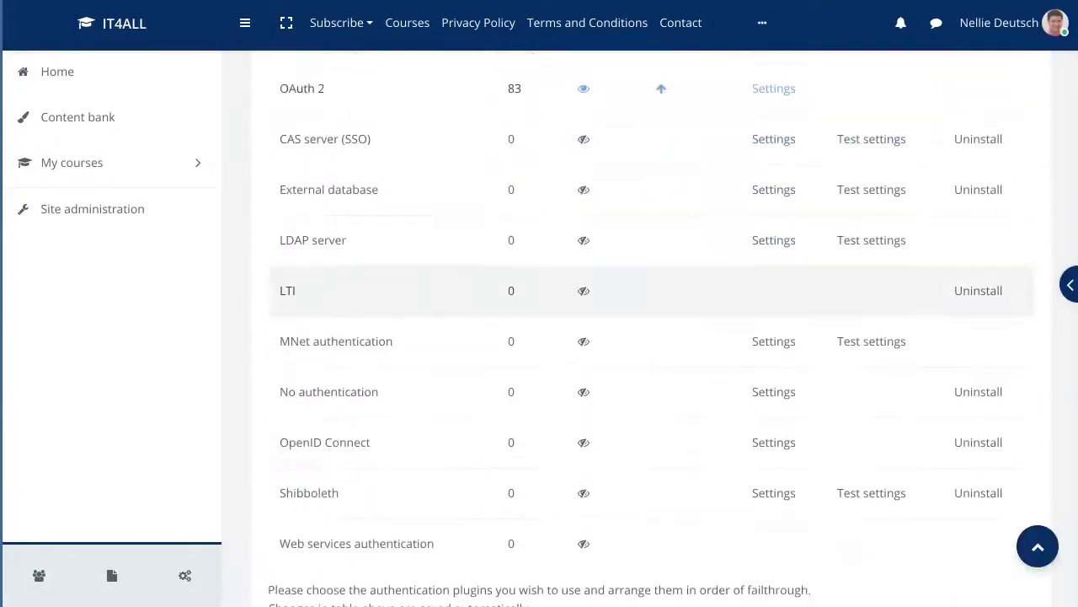
pyautogui.scroll(-2, 649, 329)
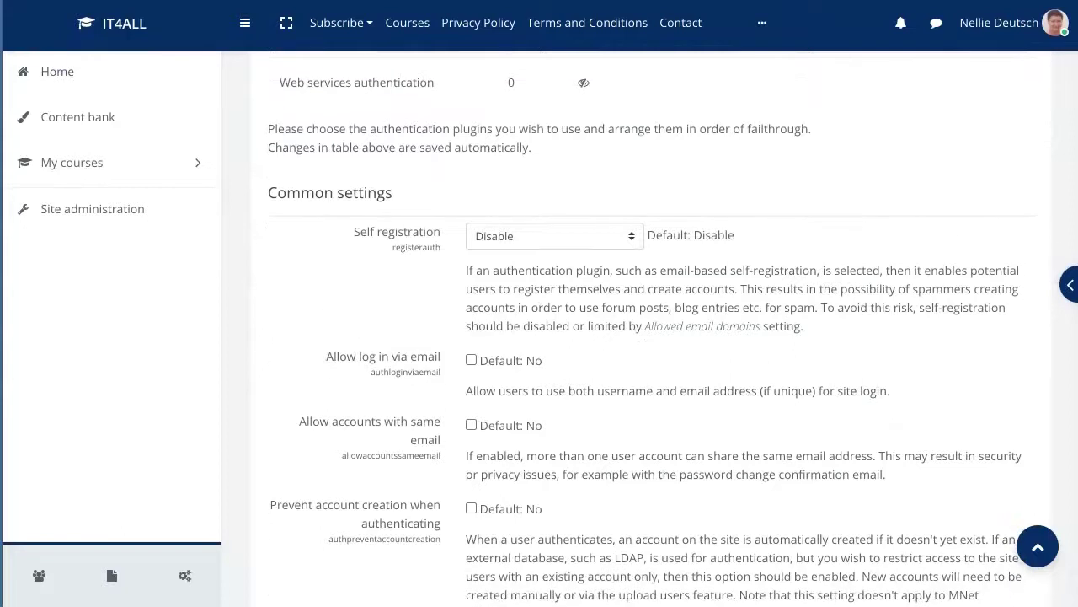
pyautogui.tripleClick(329, 192)
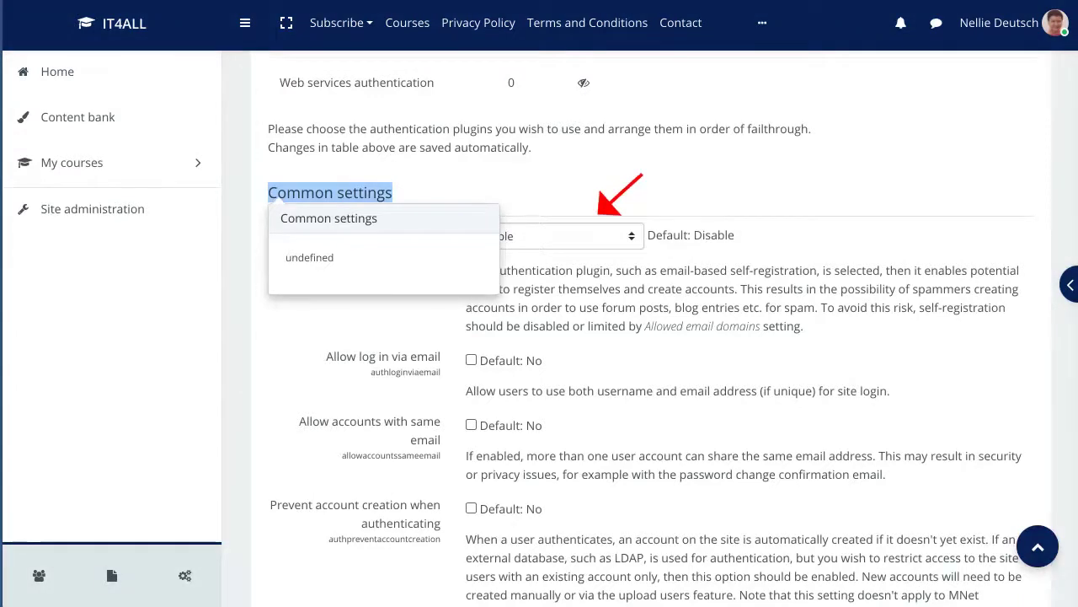
pyautogui.scroll(9, 649, 337)
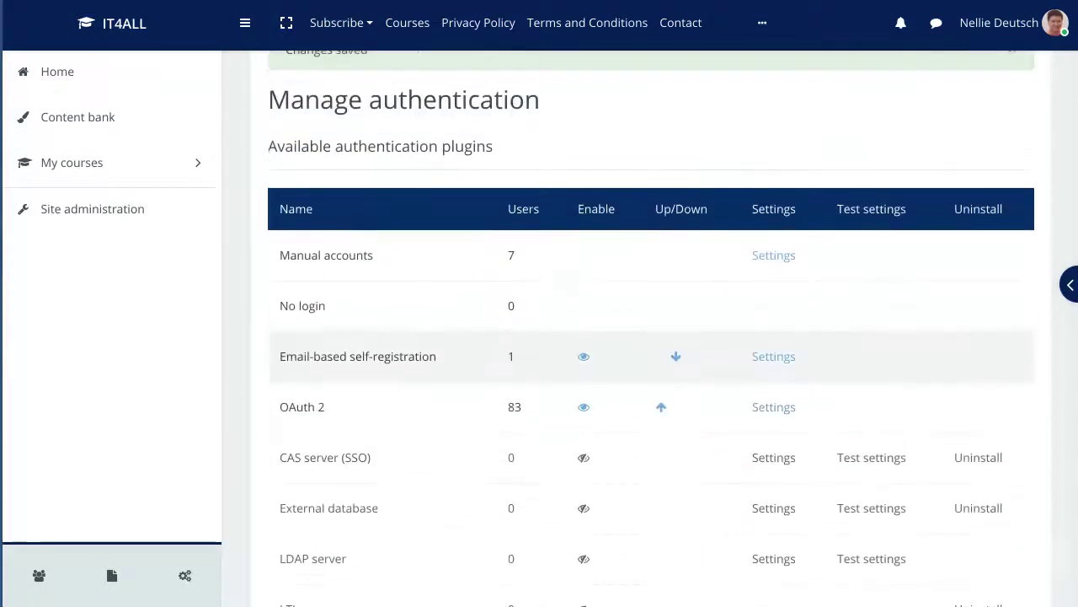
pyautogui.scroll(-3, 649, 337)
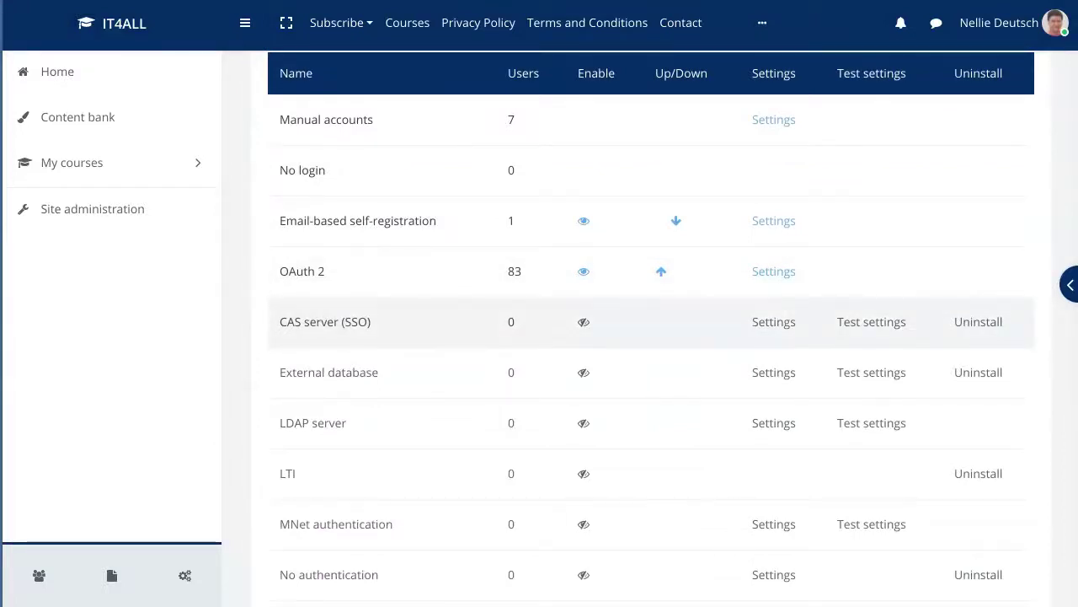
pyautogui.scroll(-3, 649, 337)
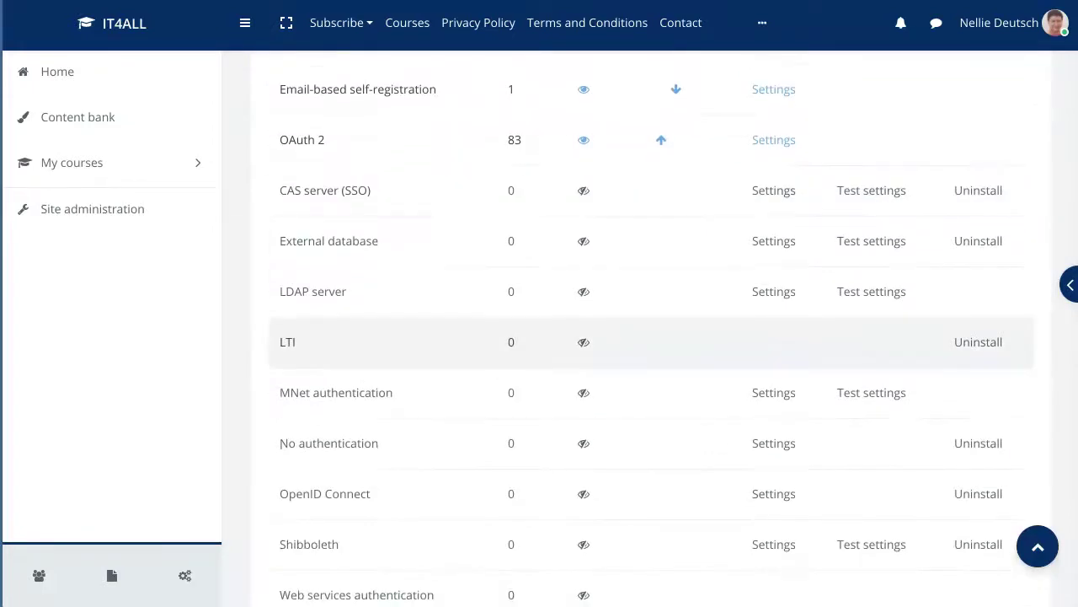
pyautogui.scroll(-2, 648, 337)
pyautogui.scroll(6, 649, 337)
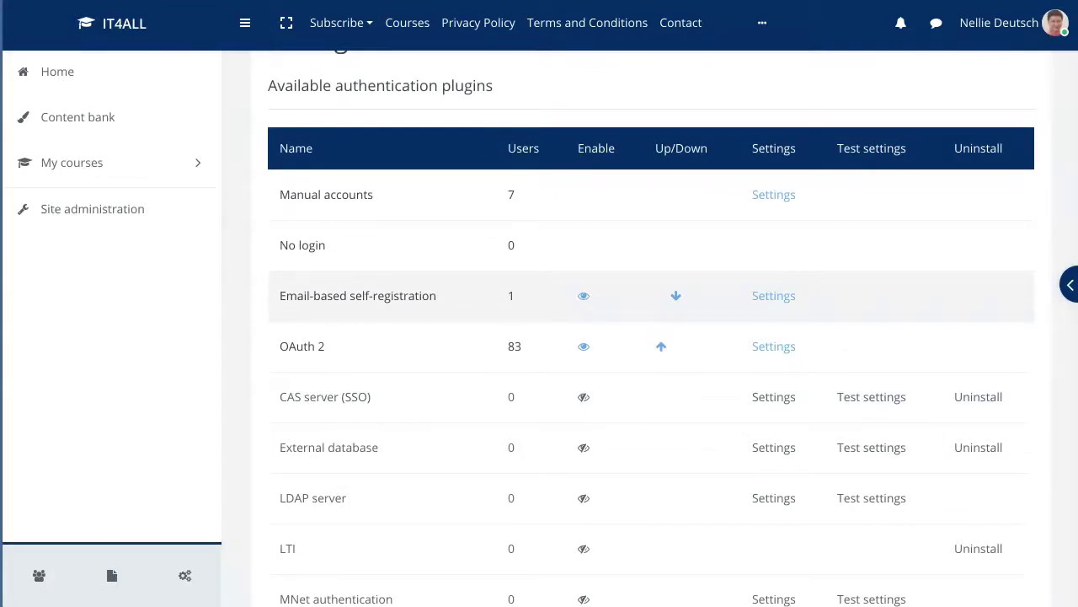
pyautogui.scroll(-4, 649, 320)
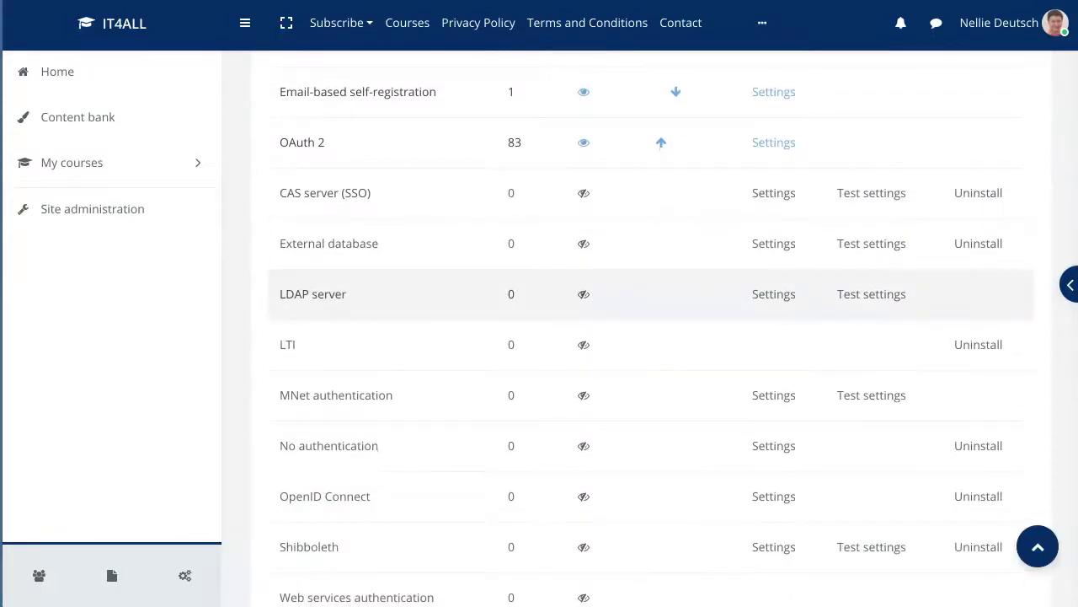
pyautogui.scroll(-6, 648, 293)
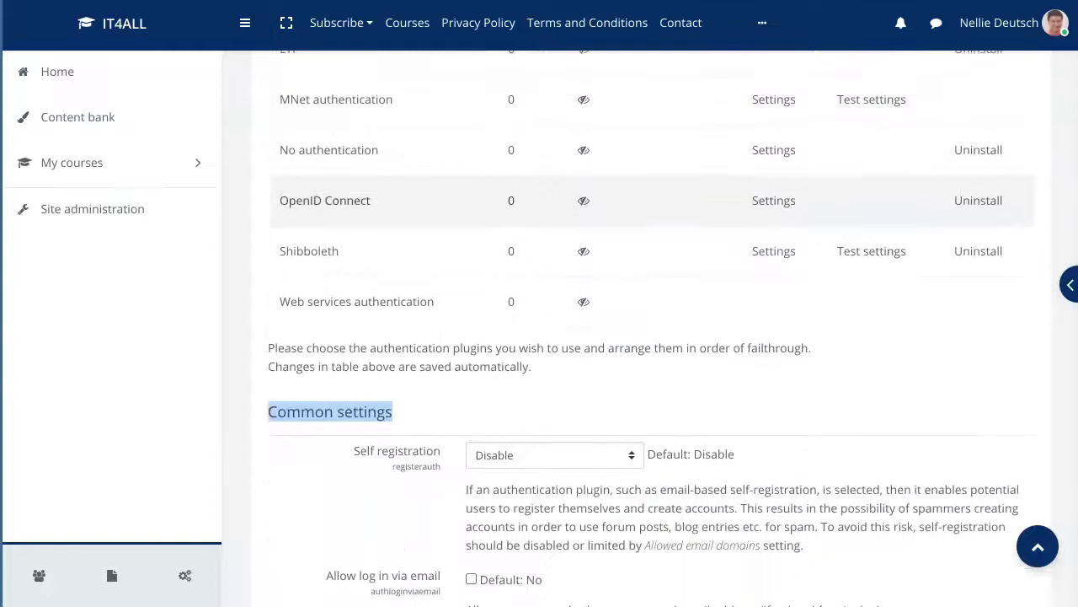
# Examine the Self registration choices under Common settings and the Email-based self-registration entry in the authentication plugin list
pyautogui.click(554, 419)
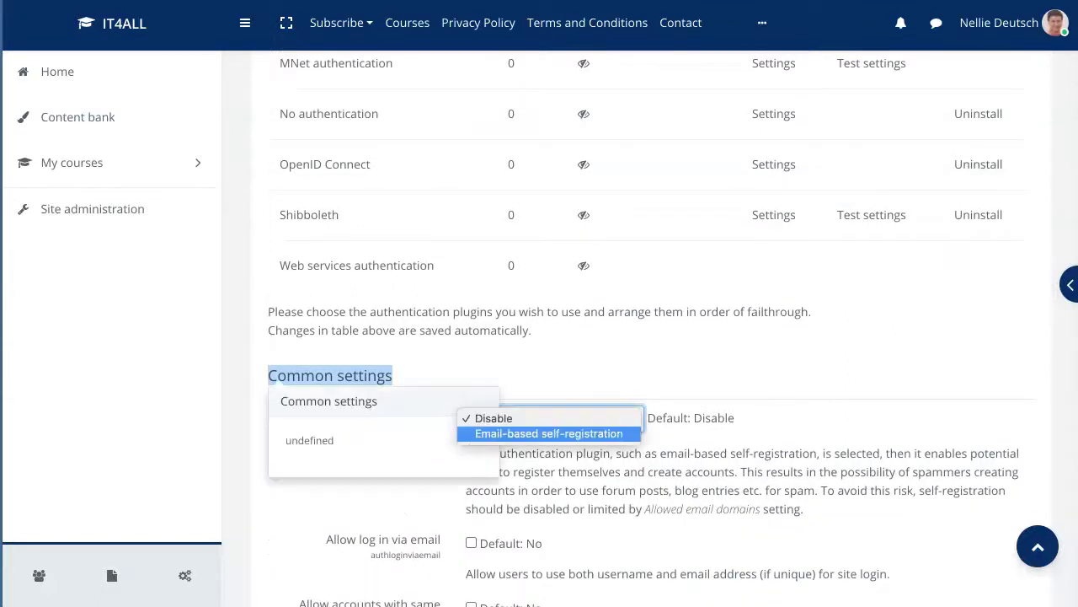
pyautogui.press('Escape')
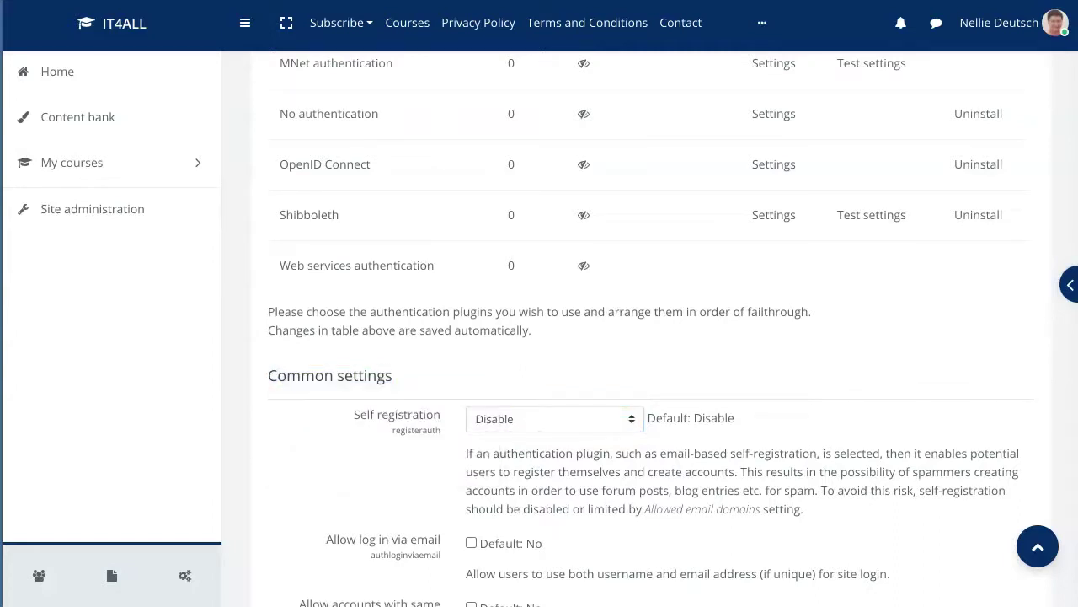
pyautogui.scroll(3, 640, 307)
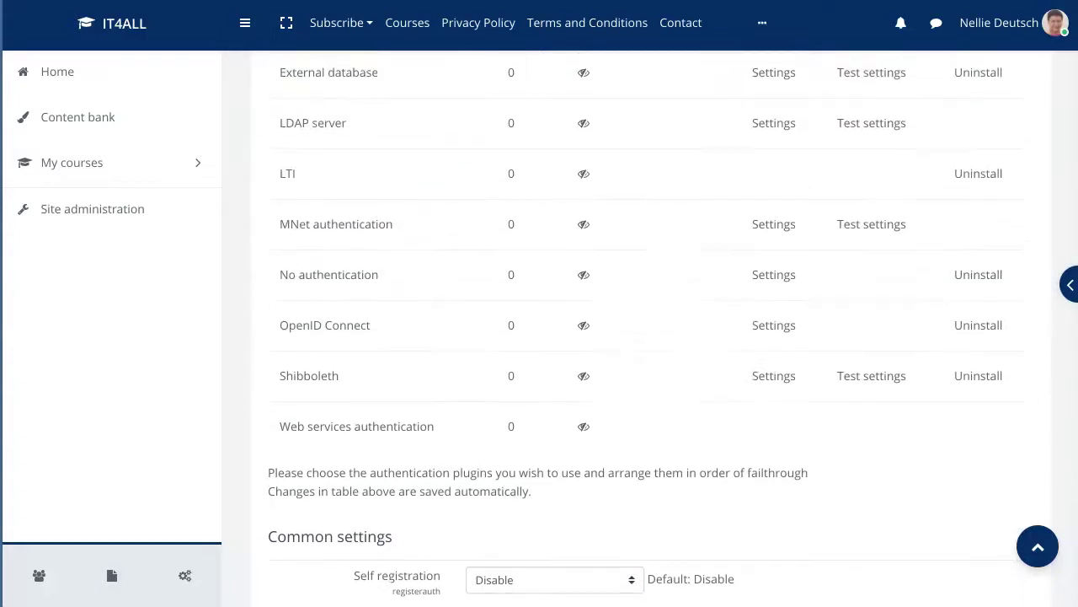
pyautogui.scroll(3, 589, 286)
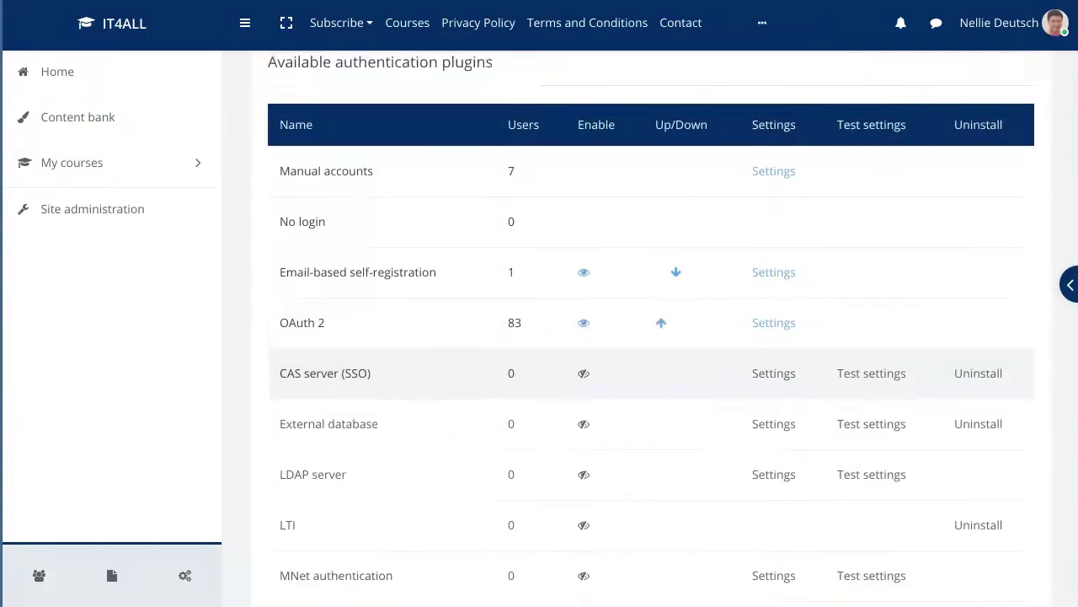
pyautogui.scroll(-2, 590, 270)
pyautogui.scroll(3, 590, 262)
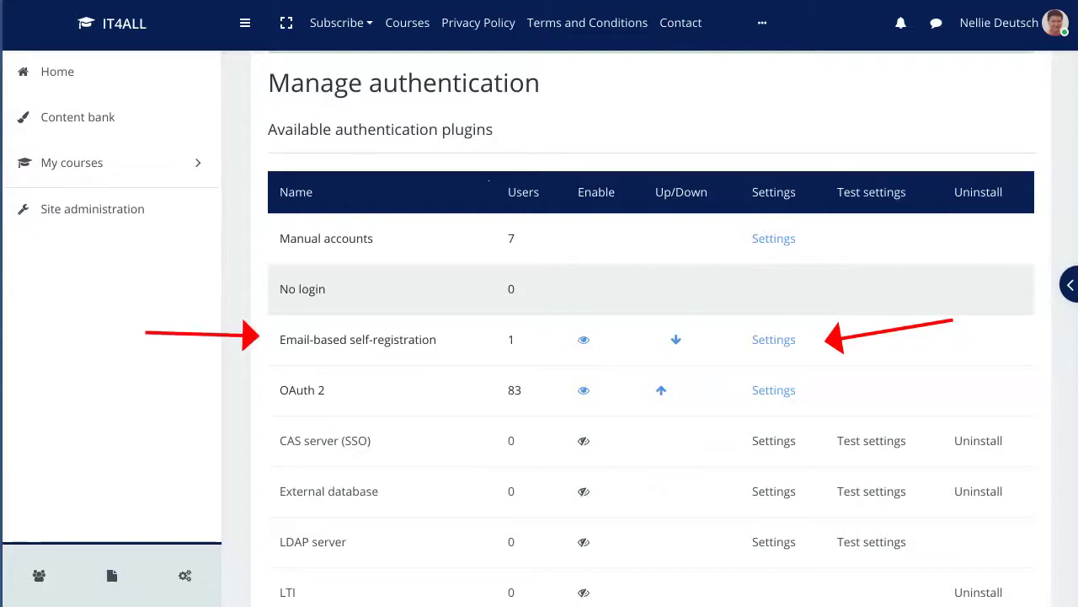
# Set Self registration to Email-based self-registration under Common settings and save the changes
pyautogui.scroll(-12, 649, 337)
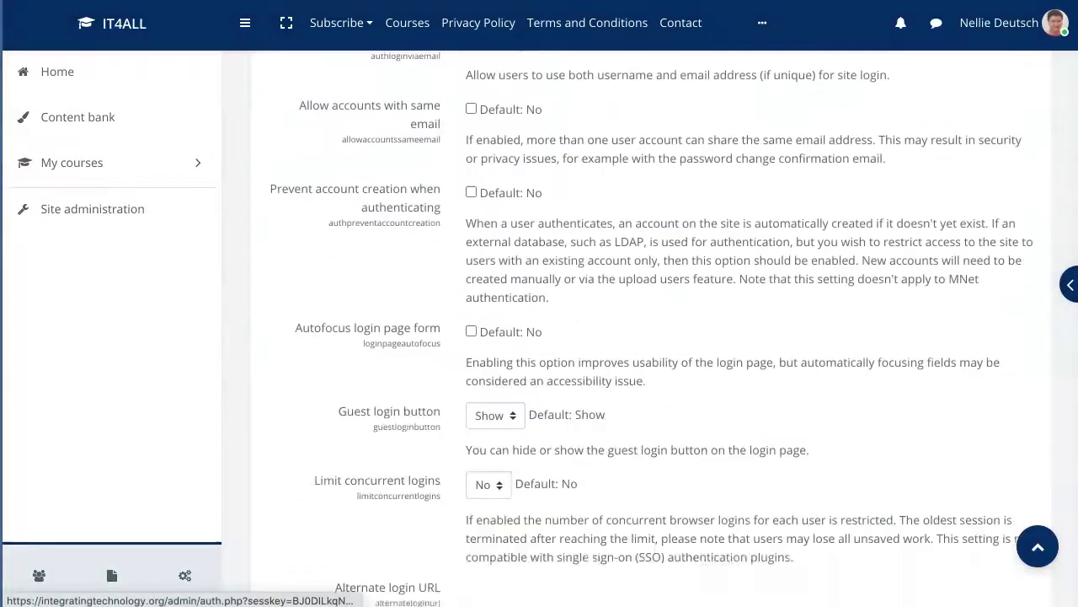
pyautogui.scroll(4, 648, 337)
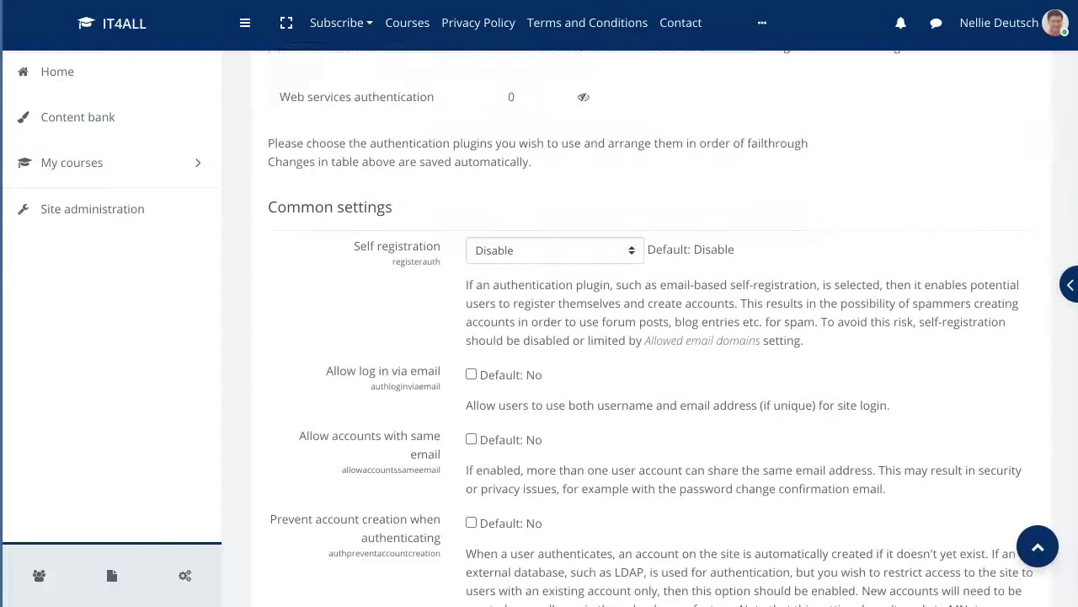
pyautogui.click(554, 251)
pyautogui.click(548, 264)
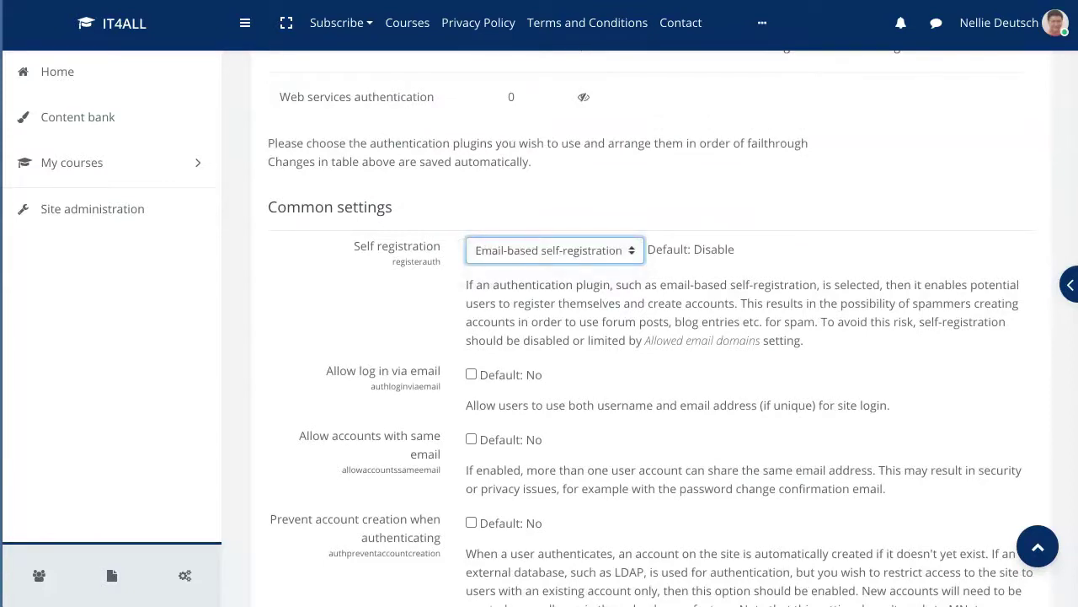
pyautogui.scroll(-15, 649, 337)
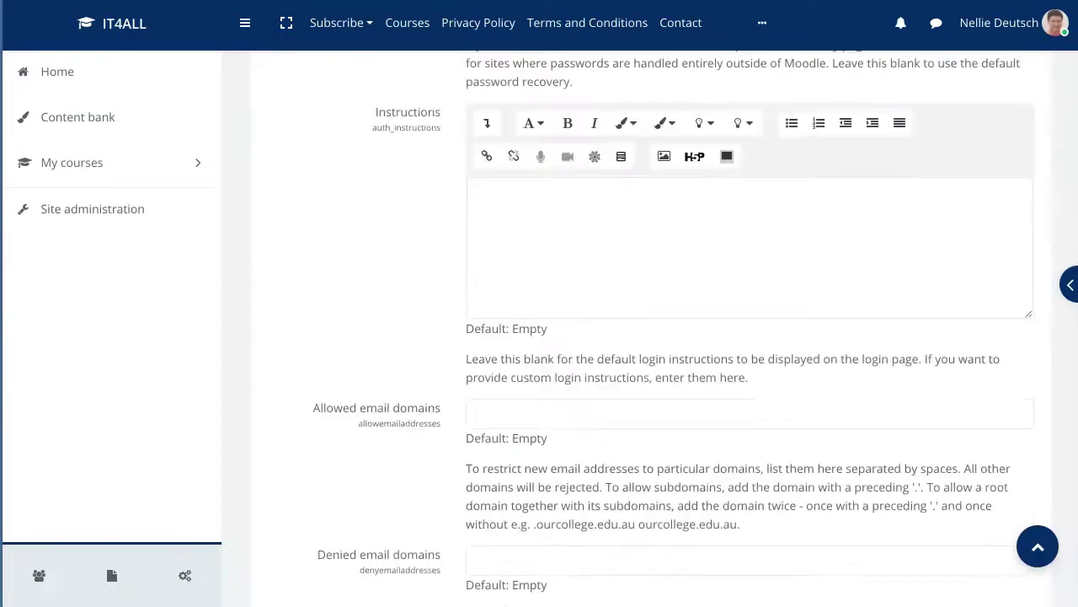
pyautogui.scroll(-2, 649, 337)
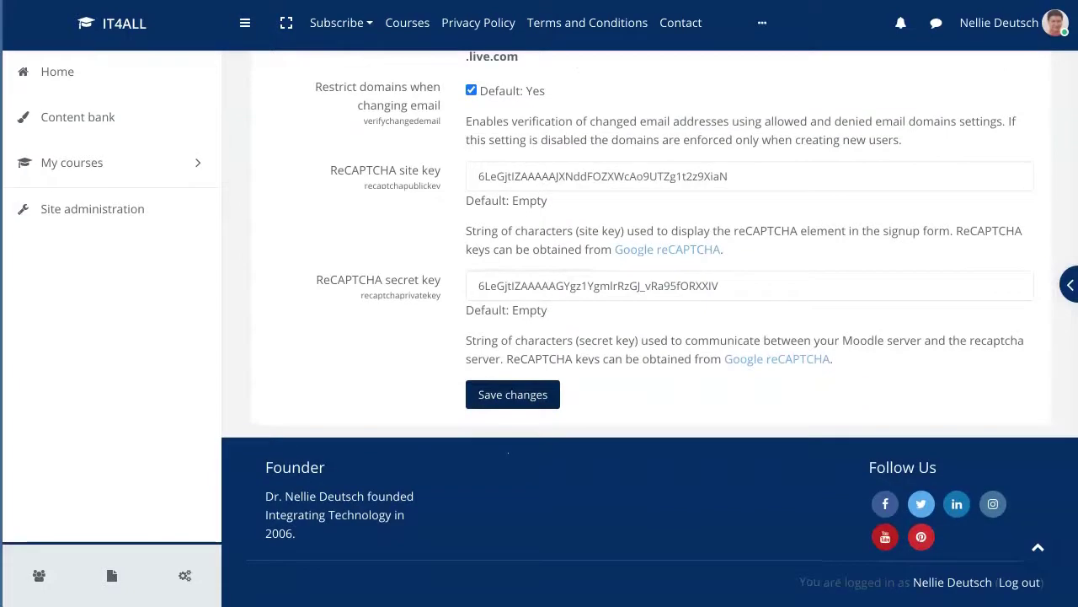
pyautogui.click(513, 394)
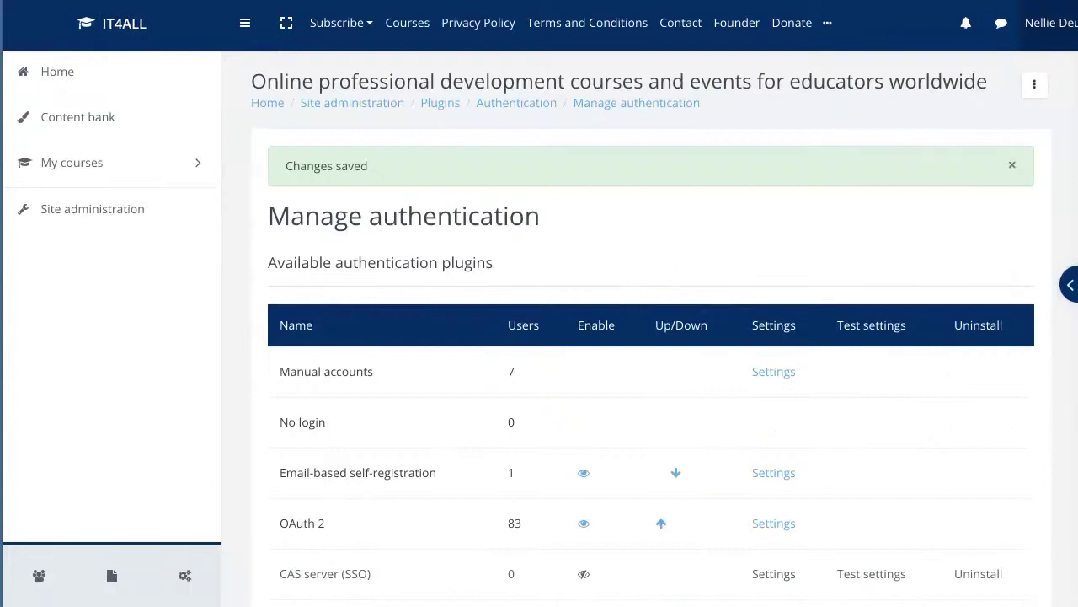
# Log out of the administrator account and open the form for creating a new account
pyautogui.click(1012, 22)
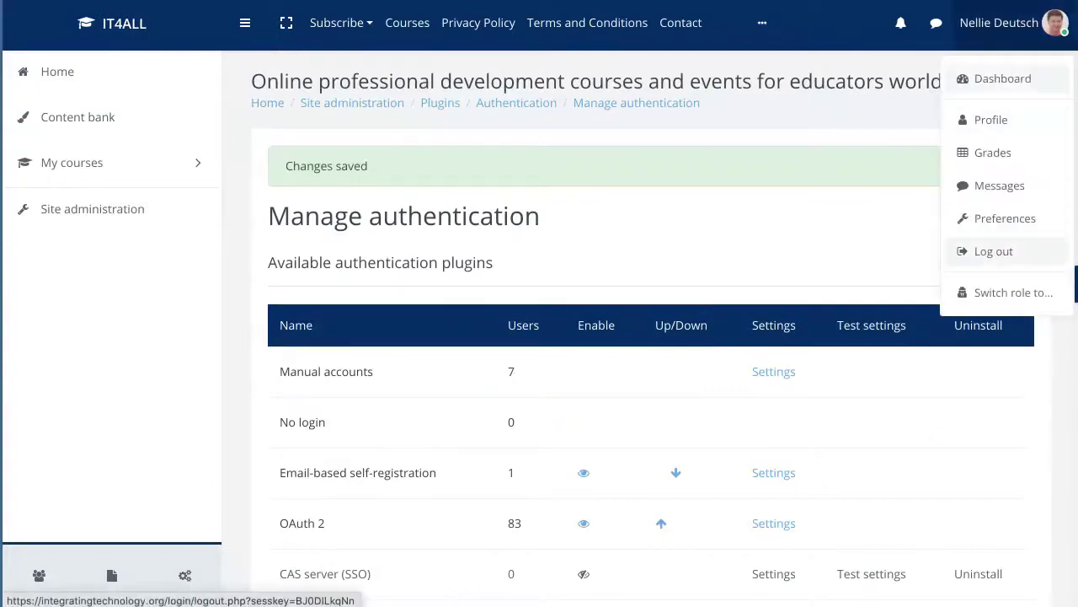
pyautogui.click(994, 251)
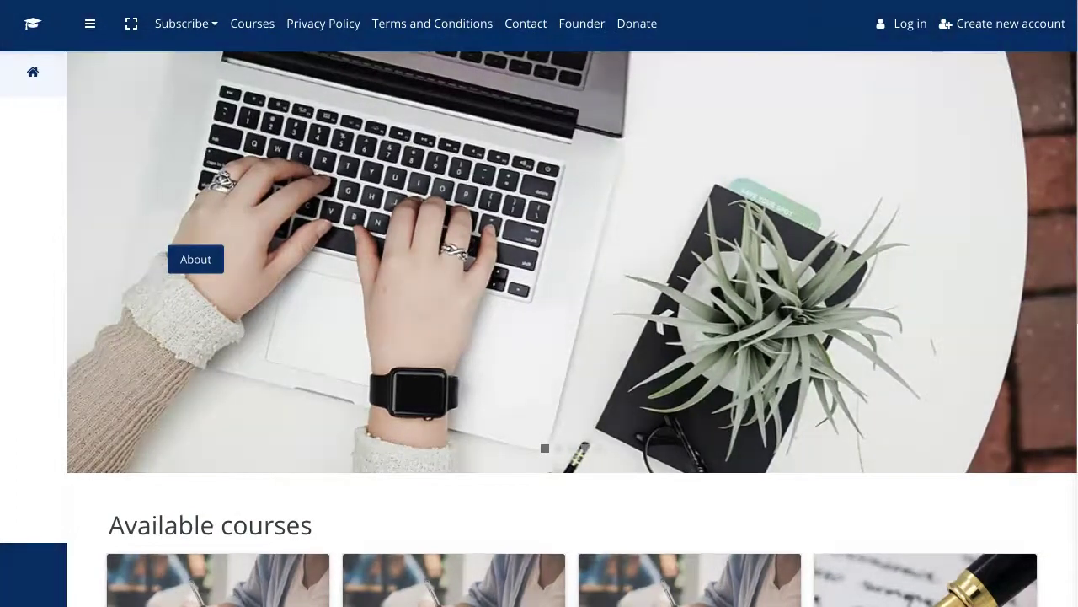
pyautogui.click(1003, 23)
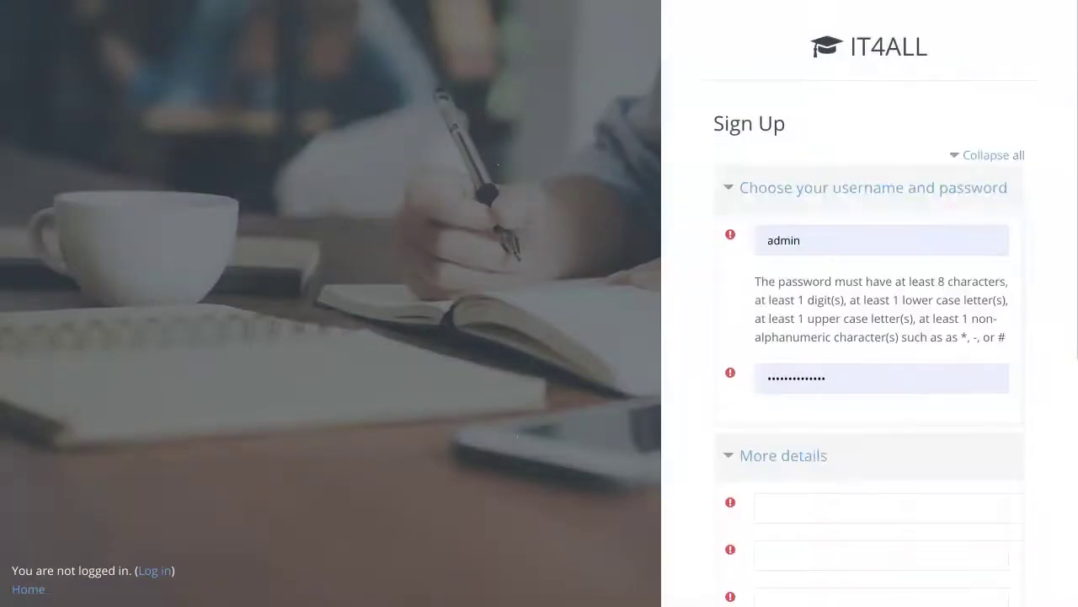
# Clear the prefilled username and password from the Sign Up form
pyautogui.press('BackSpace')
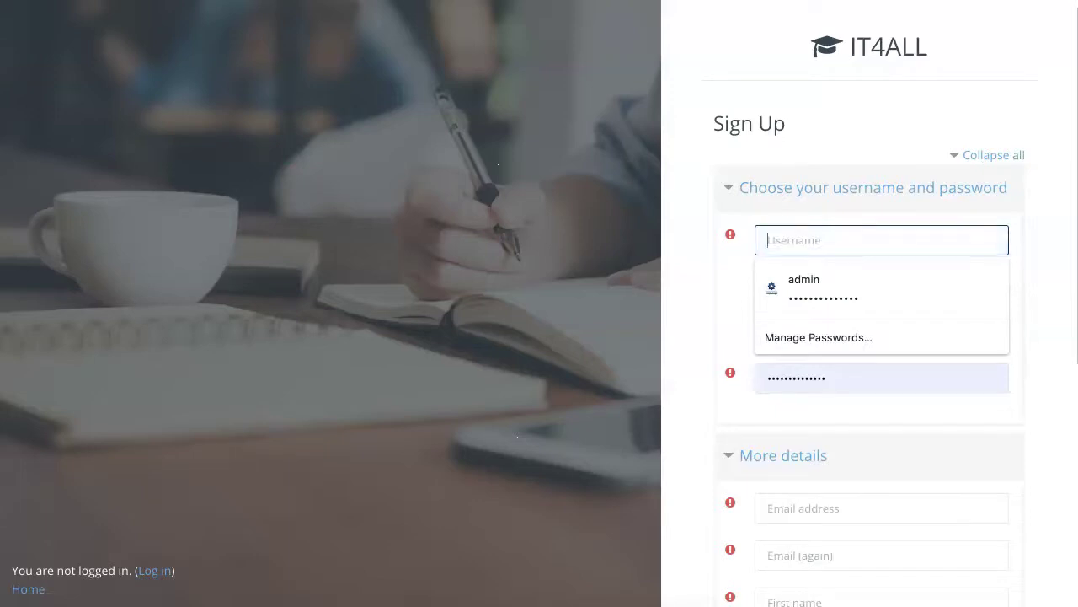
pyautogui.press('Tab')
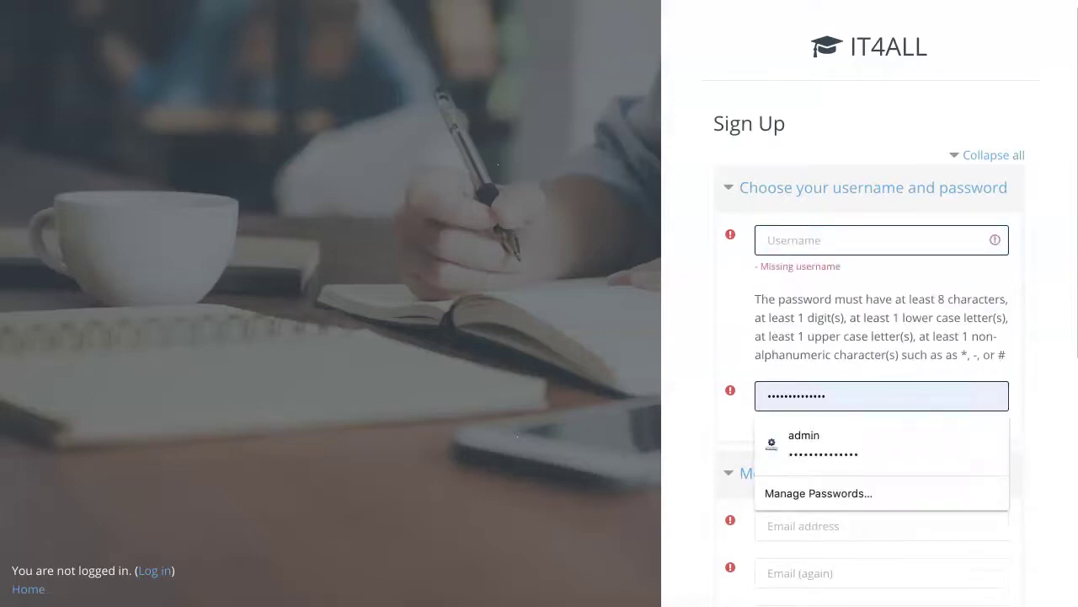
pyautogui.hotkey('ctrl', 'a')
pyautogui.press('BackSpace')
# Examine the Sign Up form from the username down to the reCAPTCHA check and account creation option
pyautogui.scroll(-1, 876, 337)
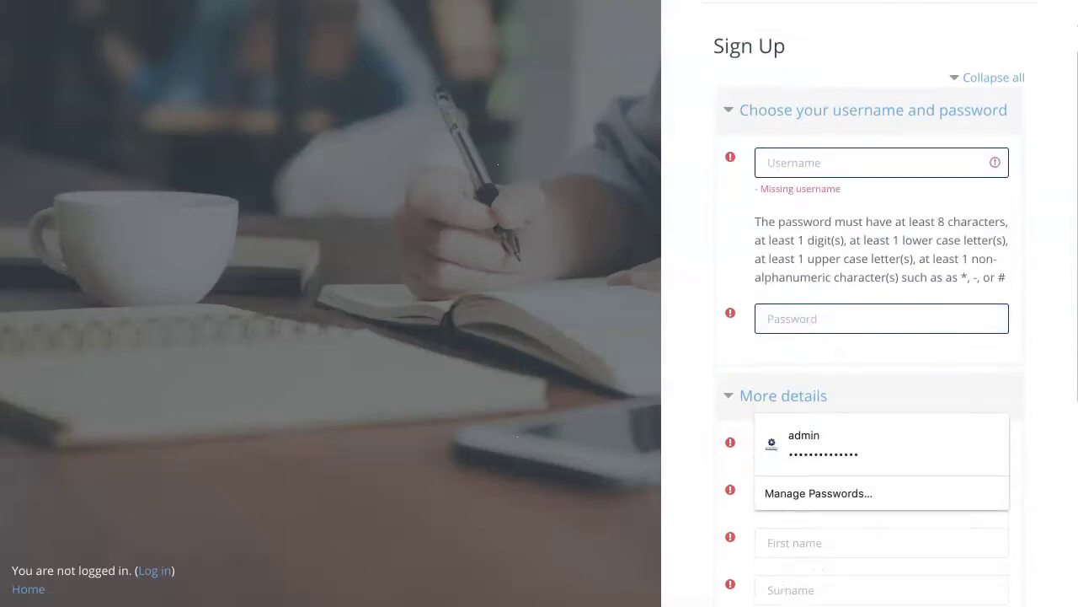
pyautogui.scroll(-3, 876, 337)
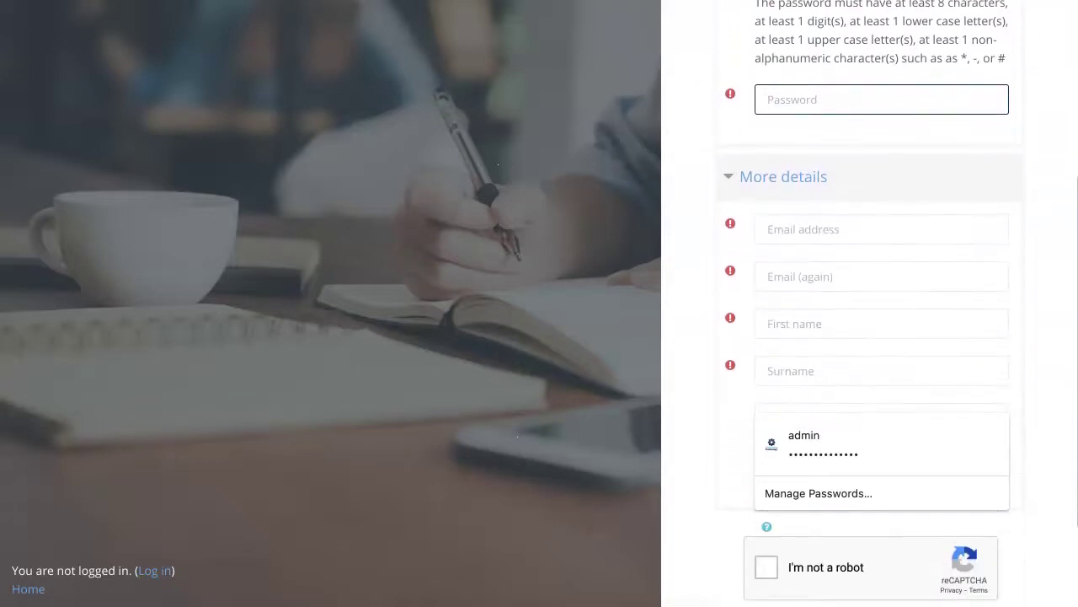
pyautogui.scroll(-2, 876, 337)
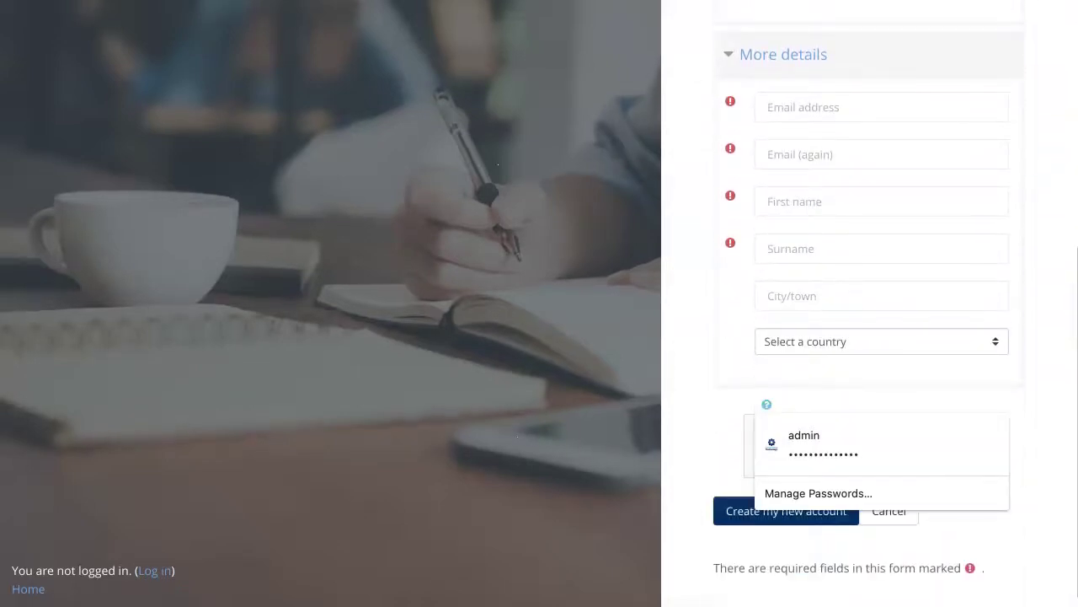
pyautogui.scroll(3, 876, 337)
pyautogui.scroll(3, 876, 337)
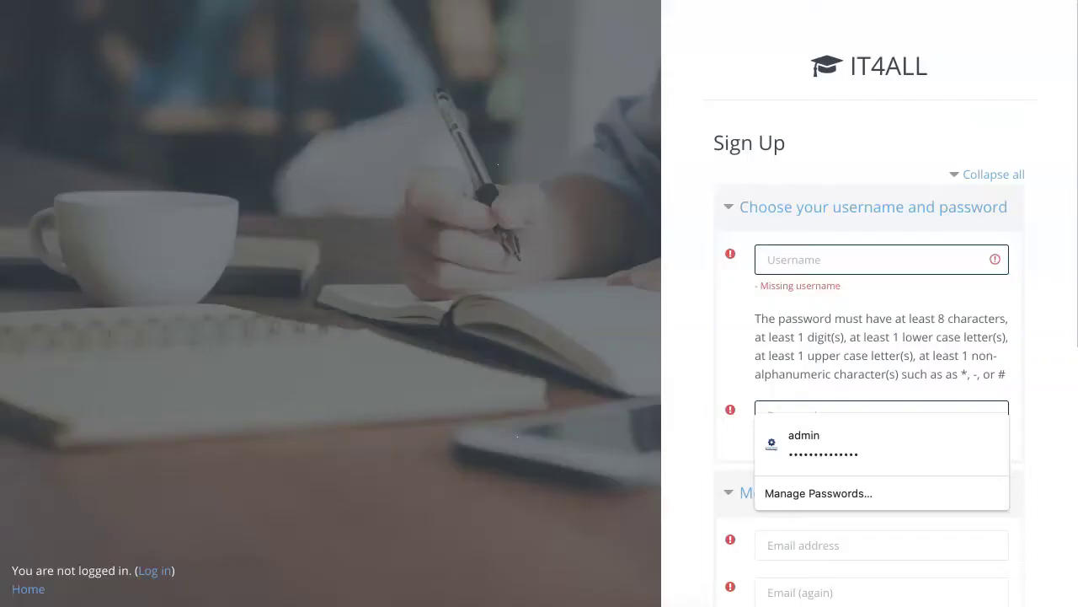
pyautogui.scroll(-1, 876, 337)
# Step through the required username, password, email, first name and surname fields without filling them in
pyautogui.click(877, 163)
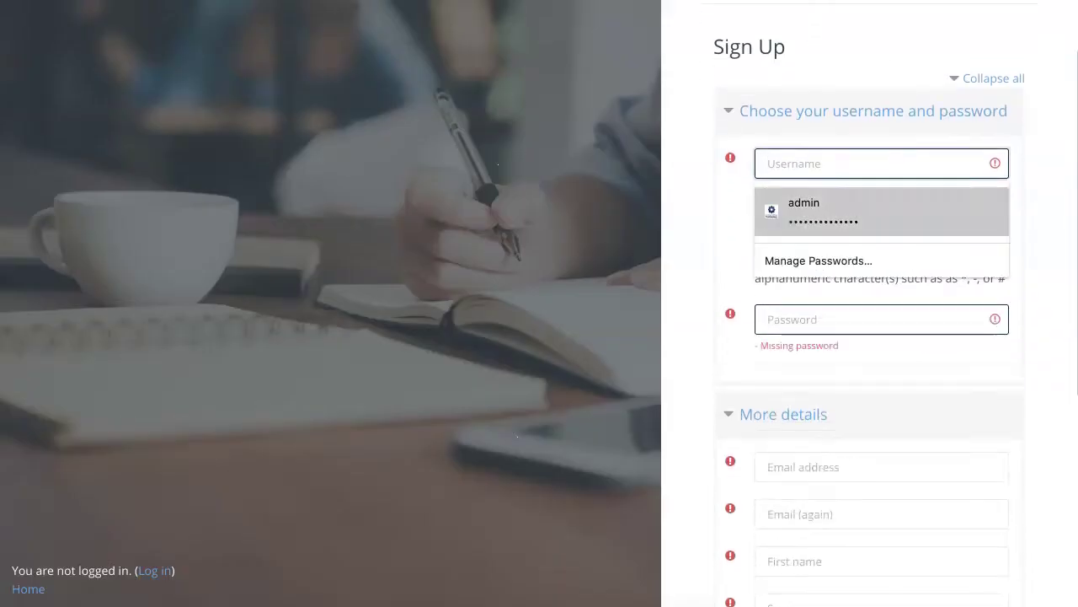
pyautogui.click(876, 319)
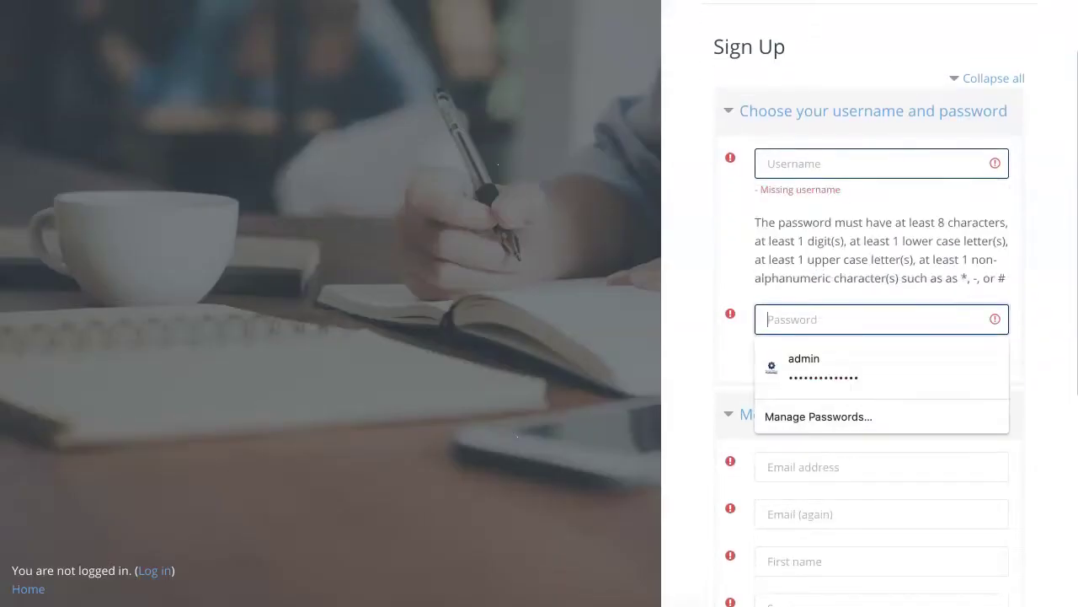
pyautogui.press('Tab')
pyautogui.press('Tab')
pyautogui.scroll(-2, 876, 337)
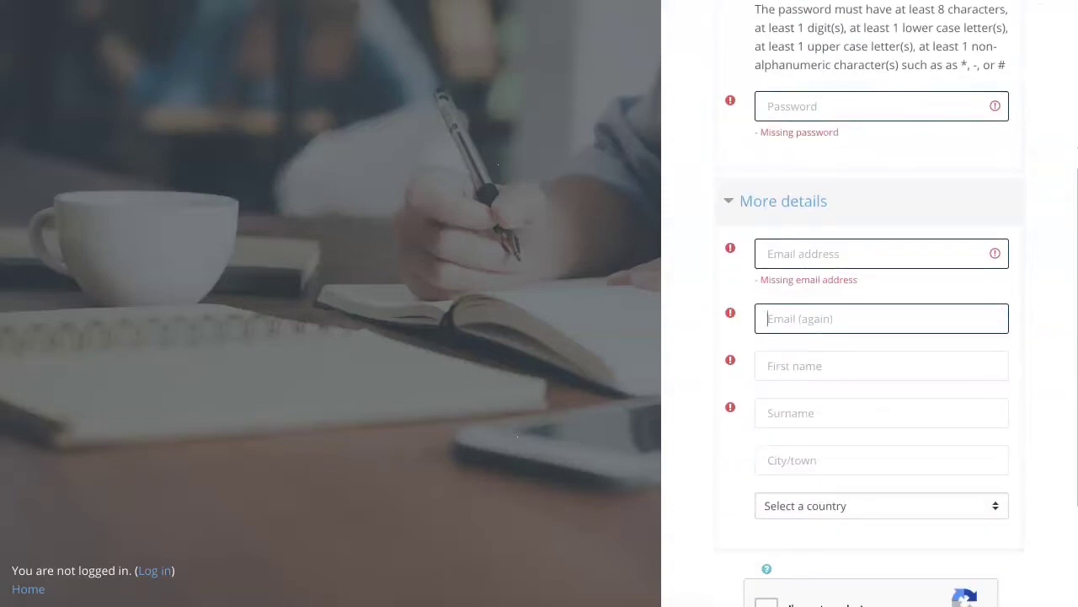
pyautogui.press('Tab')
pyautogui.press('Tab')
pyautogui.scroll(-2, 872, 337)
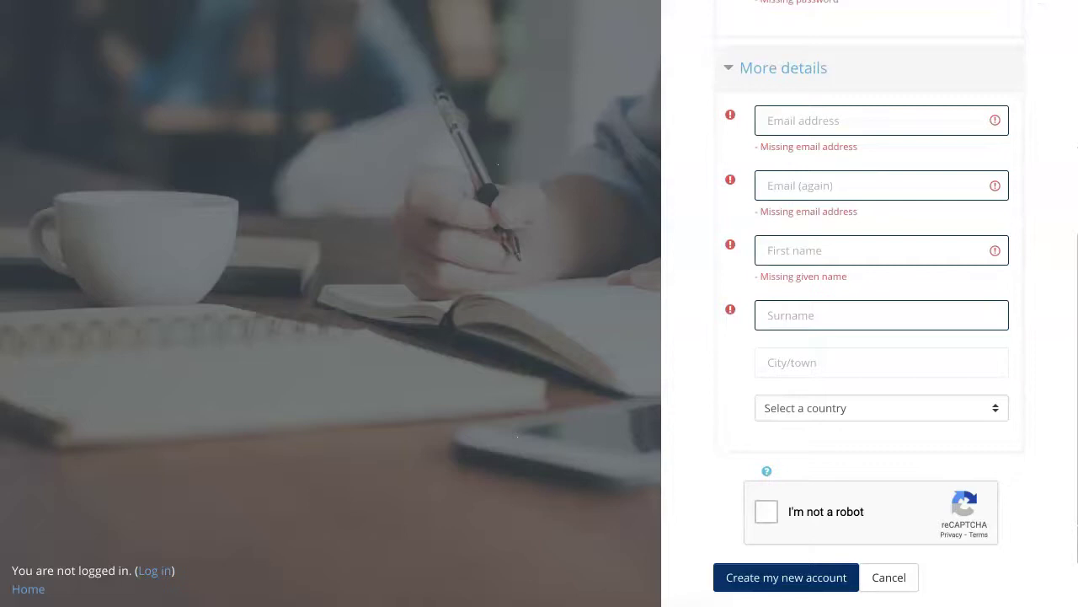
# Complete the "I'm not a robot" reCAPTCHA check on the Sign Up form and review the form
pyautogui.scroll(-1, 867, 303)
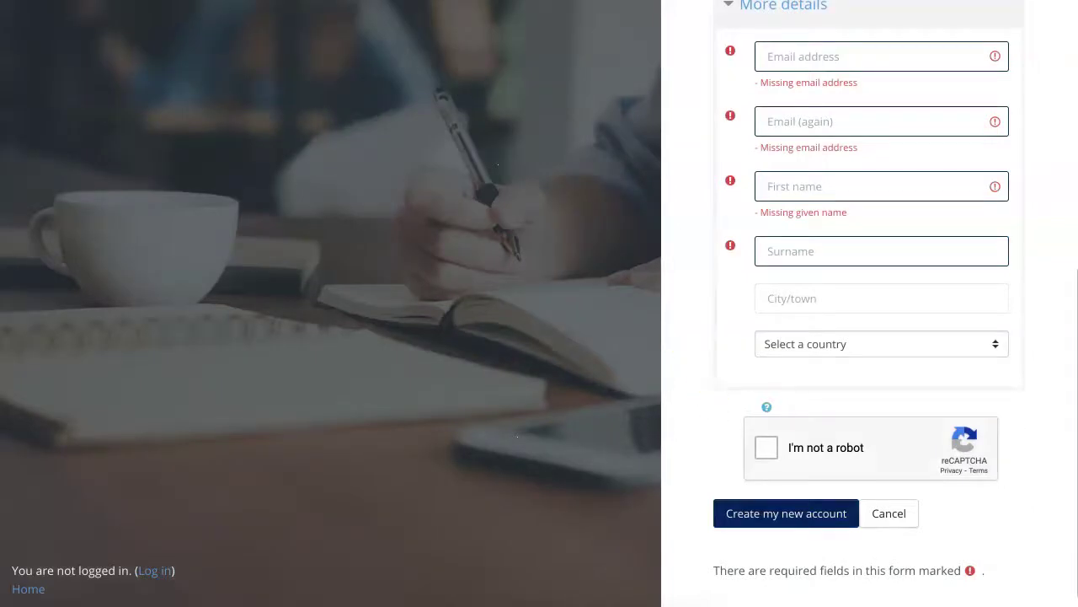
pyautogui.click(767, 448)
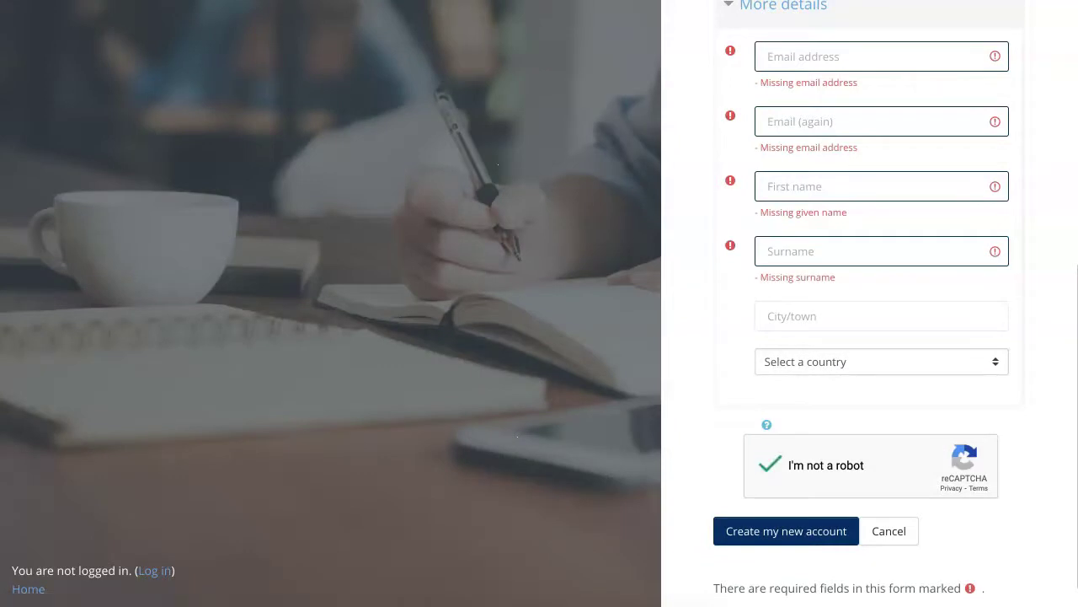
pyautogui.scroll(-1, 867, 298)
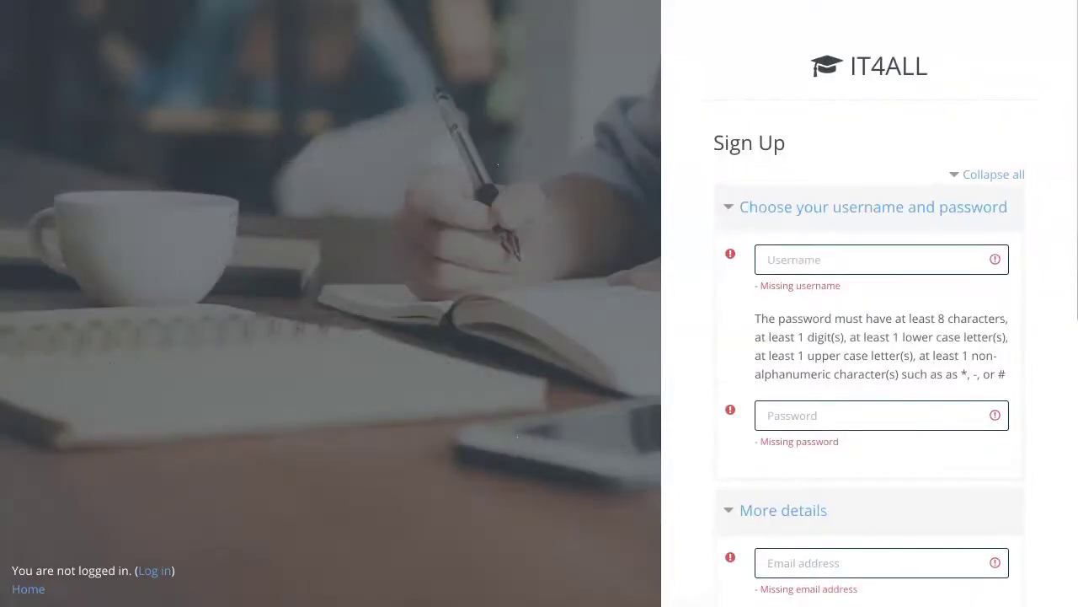
pyautogui.scroll(-6, 867, 337)
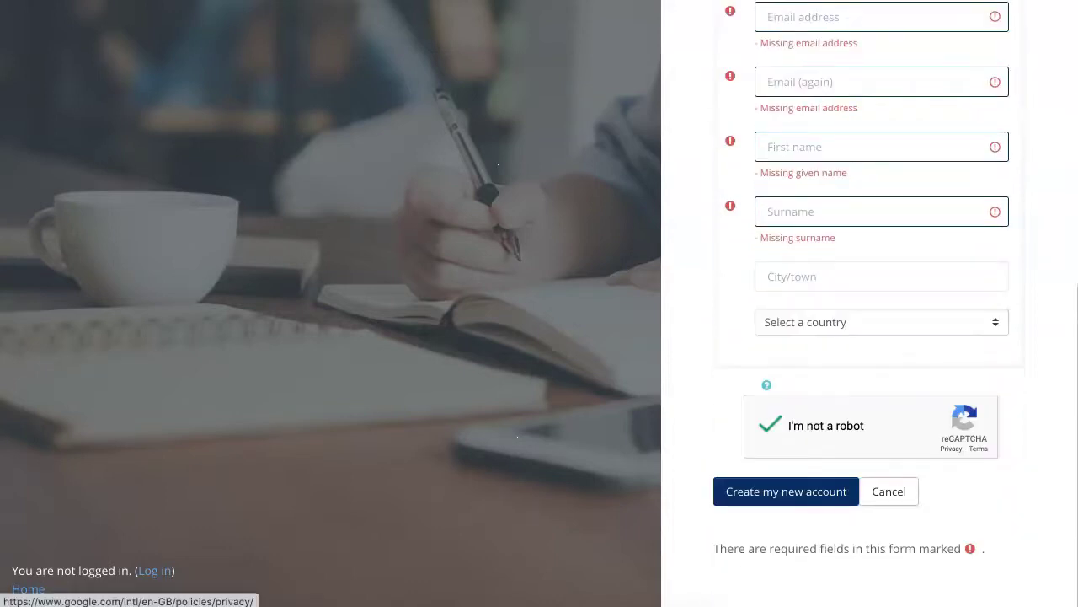